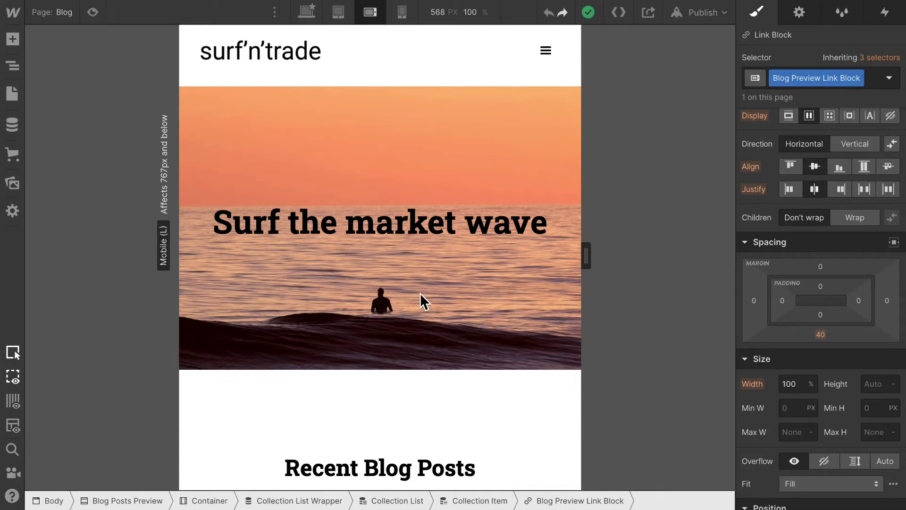
Set the Blog Preview Link Block cards to 90% width with a 5% left margin at 568 px
{"action": "scroll", "coordinate": [420, 293], "scroll_direction": "down", "scroll_amount": 9}
{"action": "scroll", "coordinate": [361, 144], "scroll_direction": "down", "scroll_amount": 1}
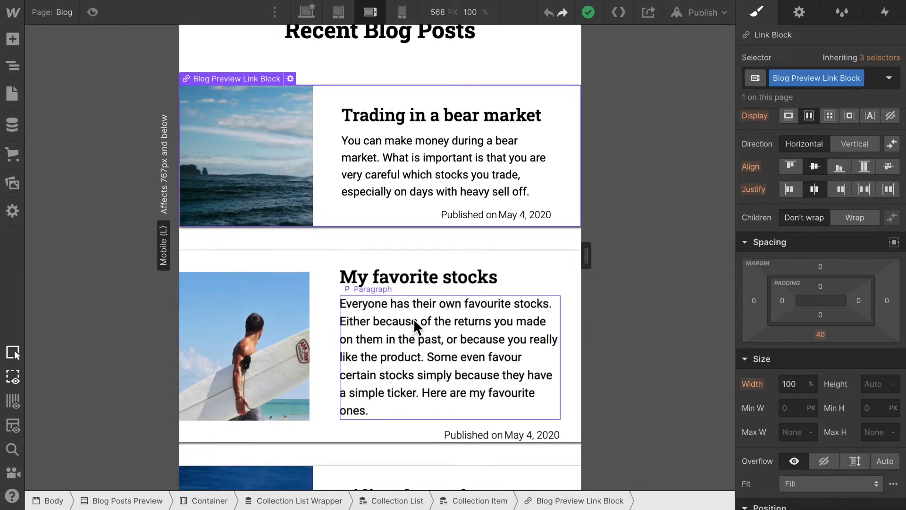
{"action": "scroll", "coordinate": [413, 321], "scroll_direction": "down", "scroll_amount": 1}
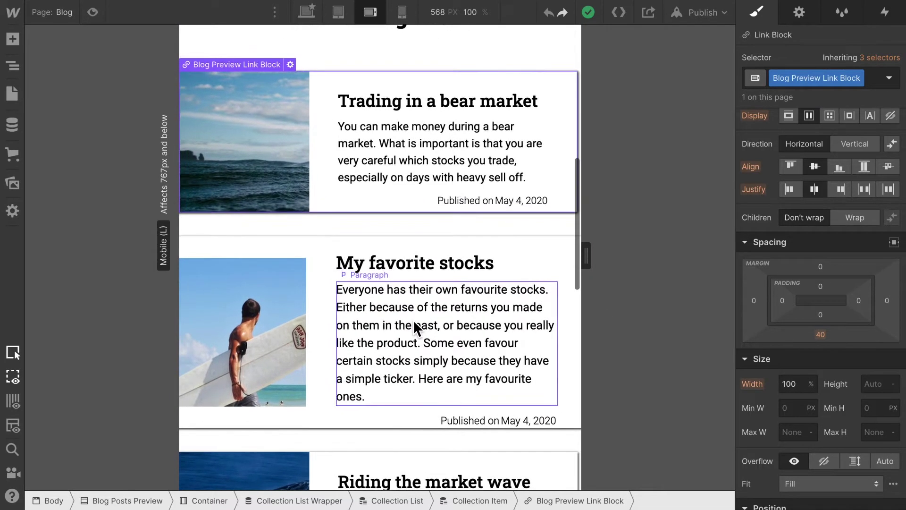
{"action": "scroll", "coordinate": [413, 319], "scroll_direction": "up", "scroll_amount": 1}
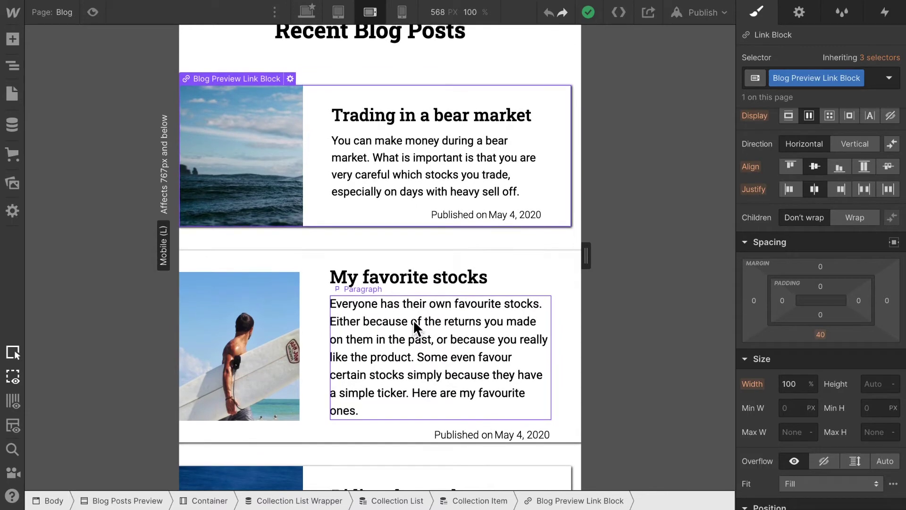
{"action": "scroll", "coordinate": [412, 319], "scroll_direction": "up", "scroll_amount": 1}
{"action": "scroll", "coordinate": [412, 318], "scroll_direction": "down", "scroll_amount": 2}
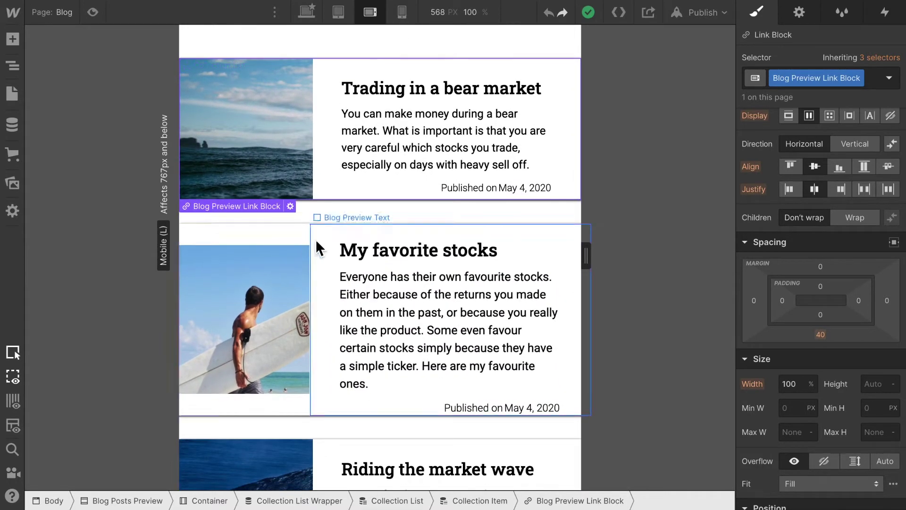
{"action": "scroll", "coordinate": [322, 241], "scroll_direction": "down", "scroll_amount": 1}
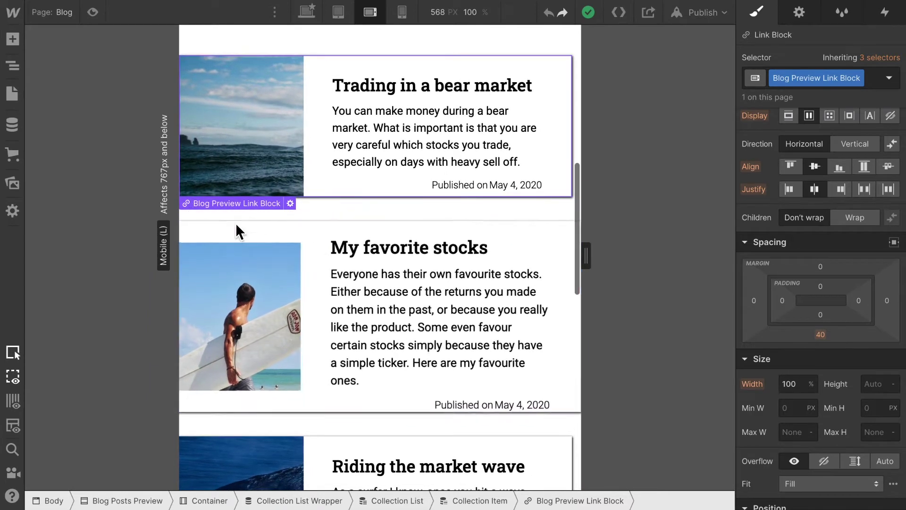
{"action": "scroll", "coordinate": [273, 240], "scroll_direction": "up", "scroll_amount": 2}
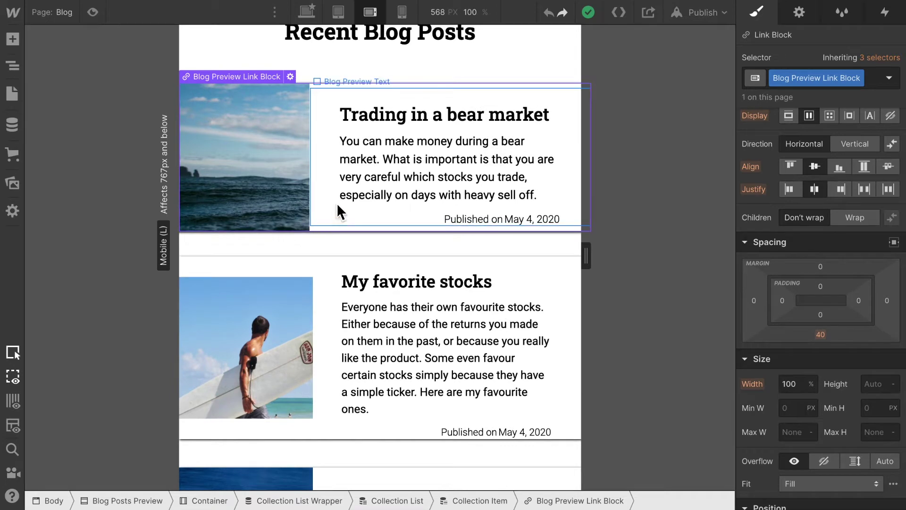
{"action": "scroll", "coordinate": [333, 211], "scroll_direction": "down", "scroll_amount": 1}
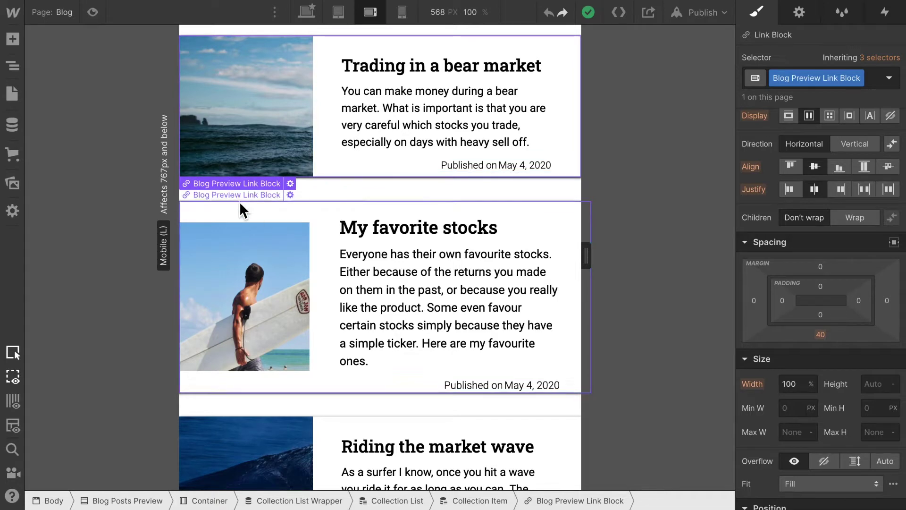
{"action": "scroll", "coordinate": [263, 203], "scroll_direction": "up", "scroll_amount": 1}
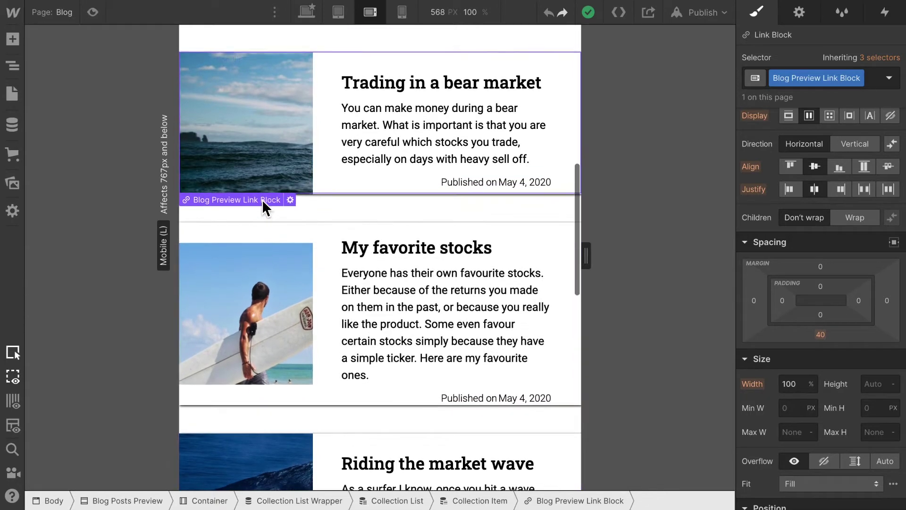
{"action": "scroll", "coordinate": [262, 199], "scroll_direction": "up", "scroll_amount": 1}
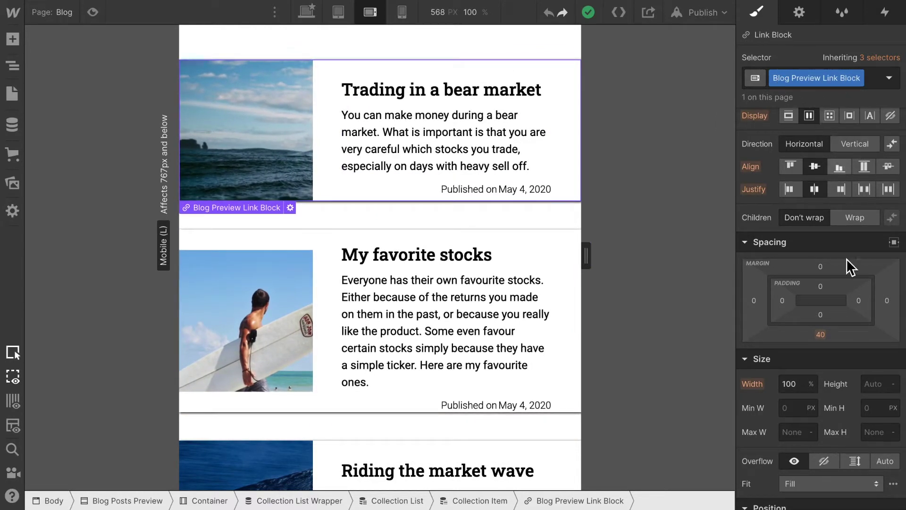
{"action": "left_click", "coordinate": [789, 383]}
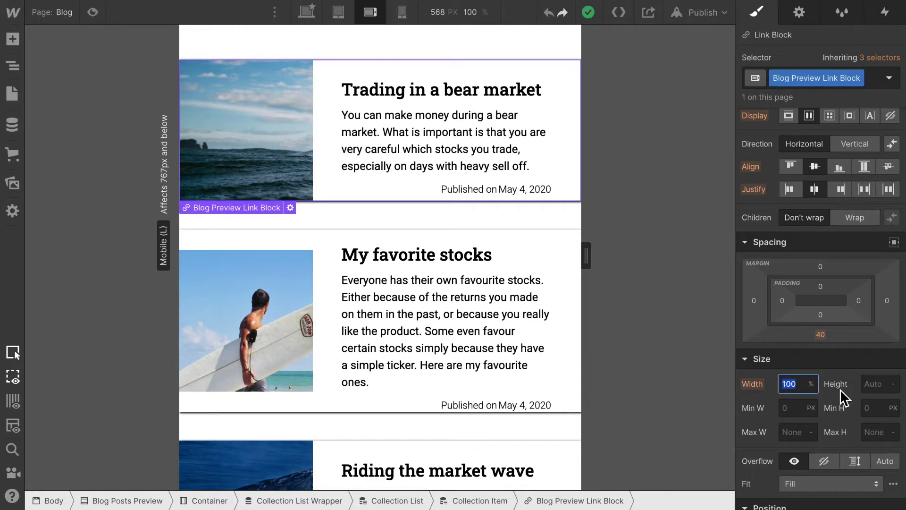
{"action": "type", "text": "90"}
{"action": "key", "text": "Return"}
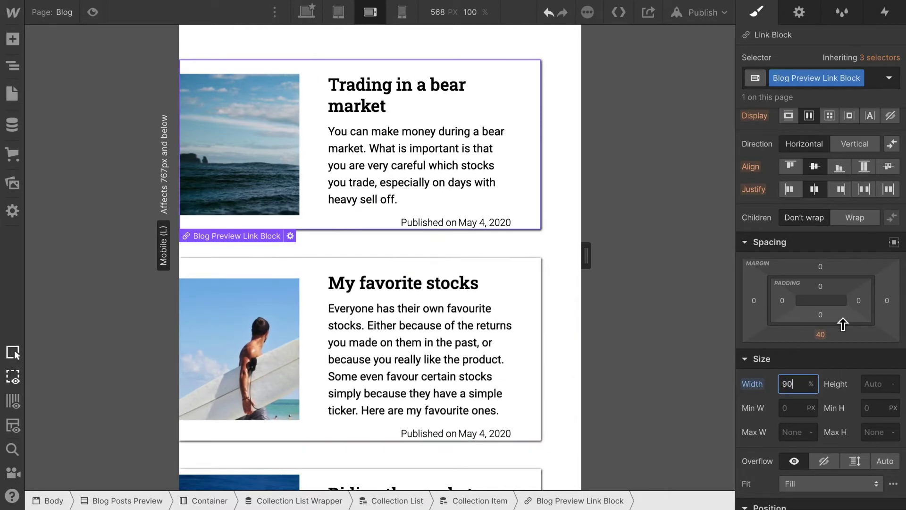
{"action": "left_click", "coordinate": [755, 301]}
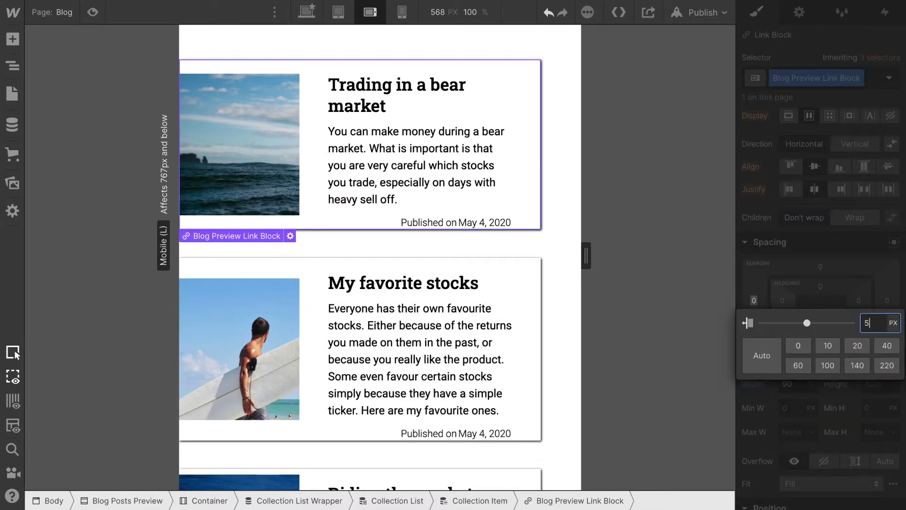
{"action": "key", "text": "Return"}
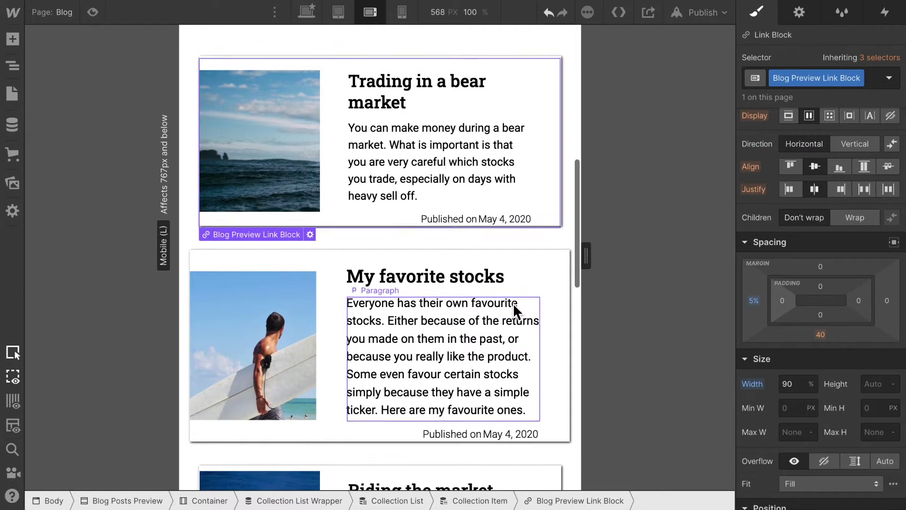
Give the Blog Preview Link Block a fixed 300 px height at the 568 px breakpoint
{"action": "scroll", "coordinate": [514, 307], "scroll_direction": "down", "scroll_amount": 2}
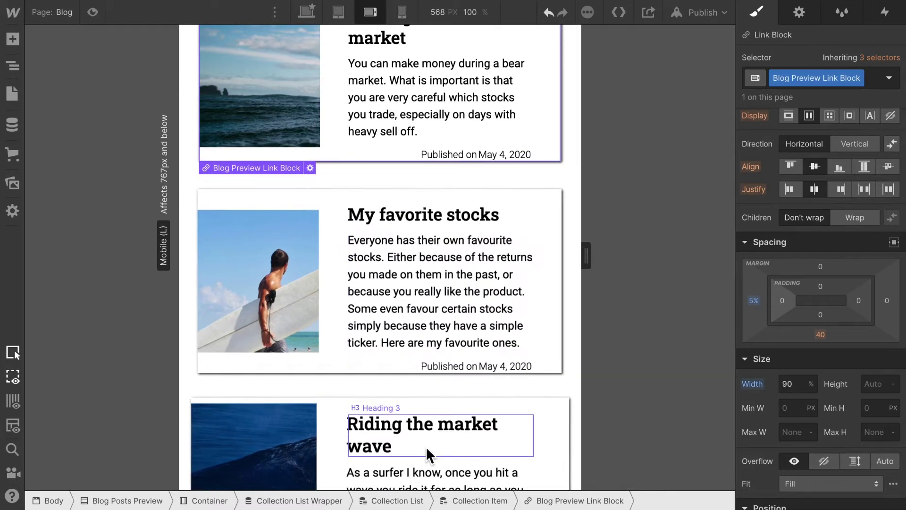
{"action": "scroll", "coordinate": [425, 446], "scroll_direction": "down", "scroll_amount": 2}
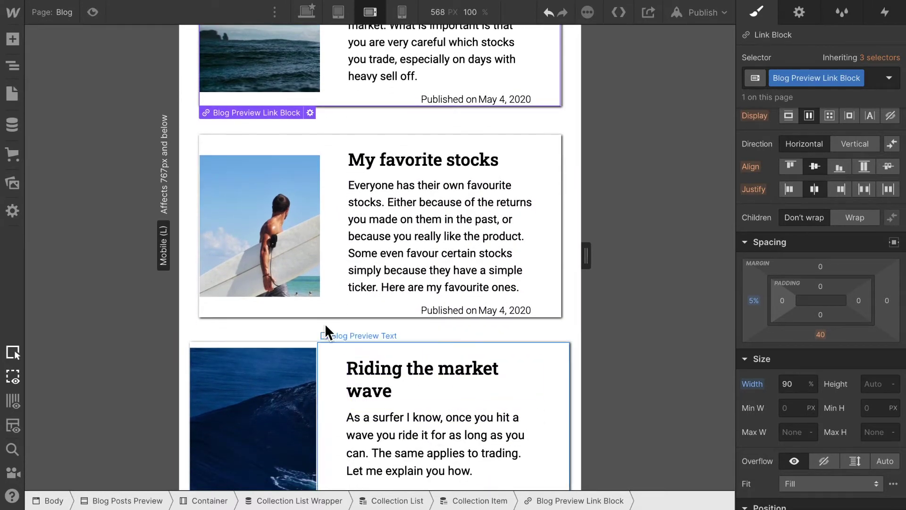
{"action": "scroll", "coordinate": [300, 225], "scroll_direction": "up", "scroll_amount": 5}
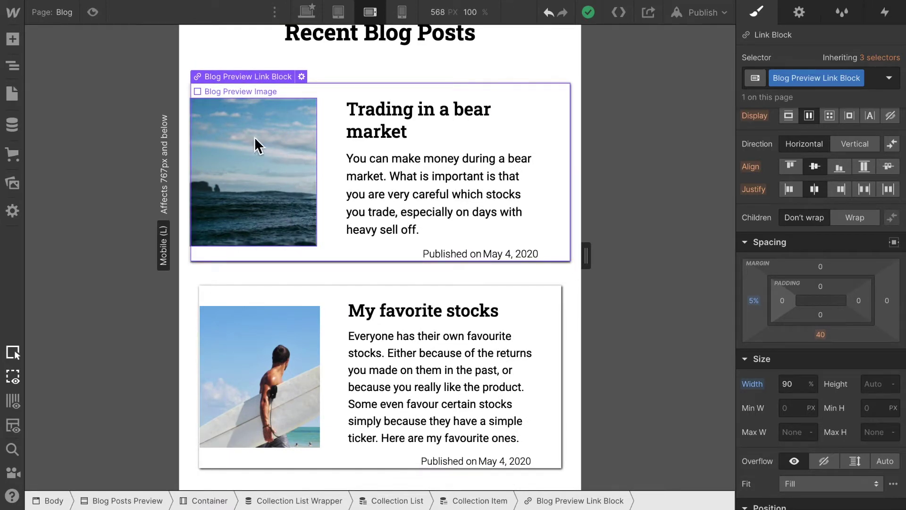
{"action": "scroll", "coordinate": [242, 368], "scroll_direction": "down", "scroll_amount": 6}
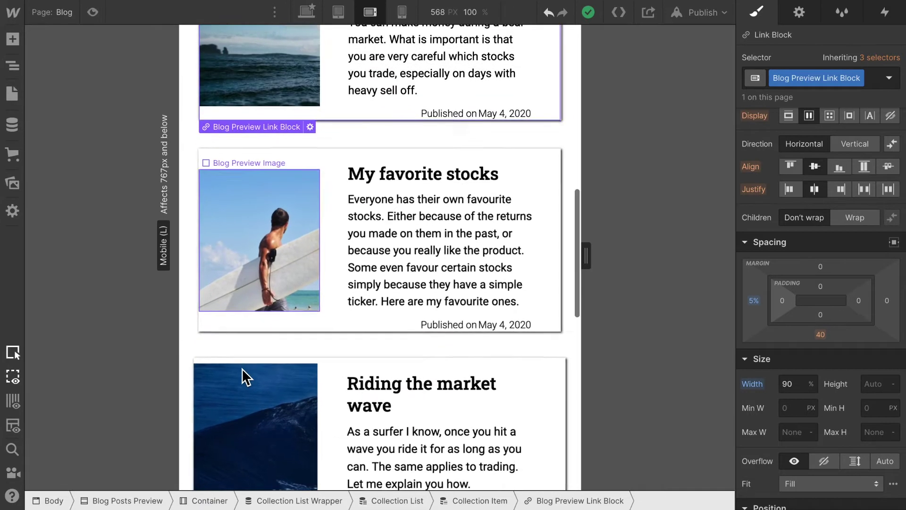
{"action": "scroll", "coordinate": [242, 371], "scroll_direction": "up", "scroll_amount": 2}
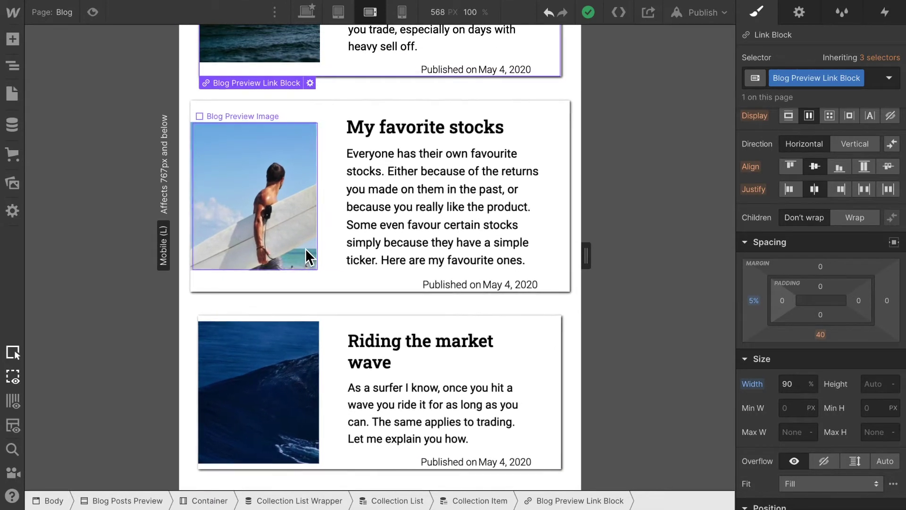
{"action": "scroll", "coordinate": [308, 255], "scroll_direction": "up", "scroll_amount": 2}
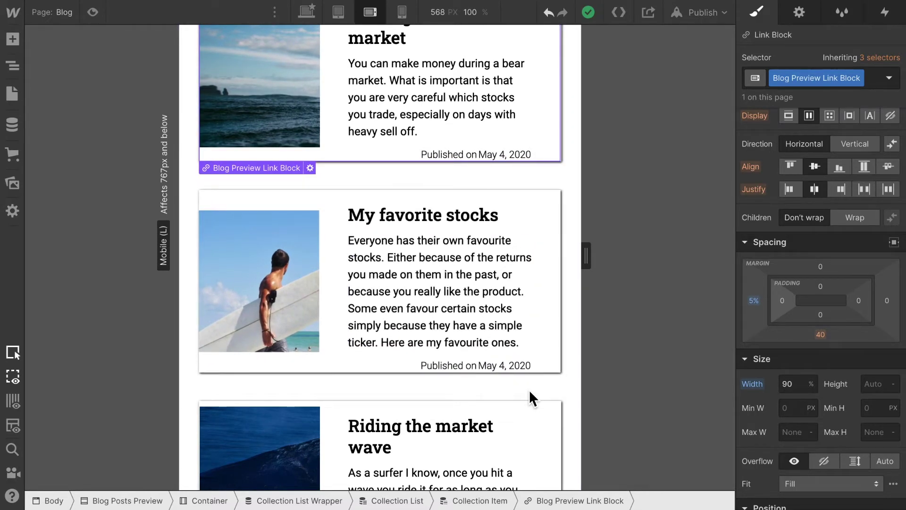
{"action": "scroll", "coordinate": [529, 392], "scroll_direction": "down", "scroll_amount": 3}
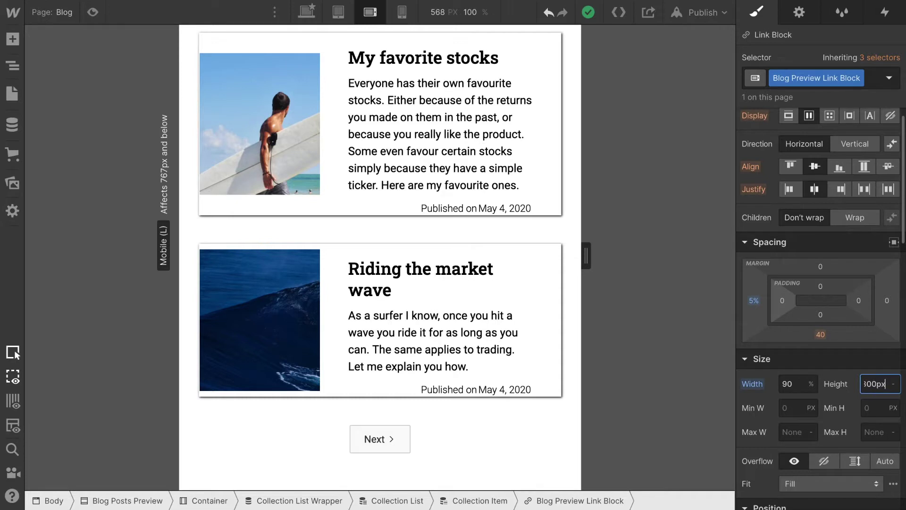
{"action": "key", "text": "Return"}
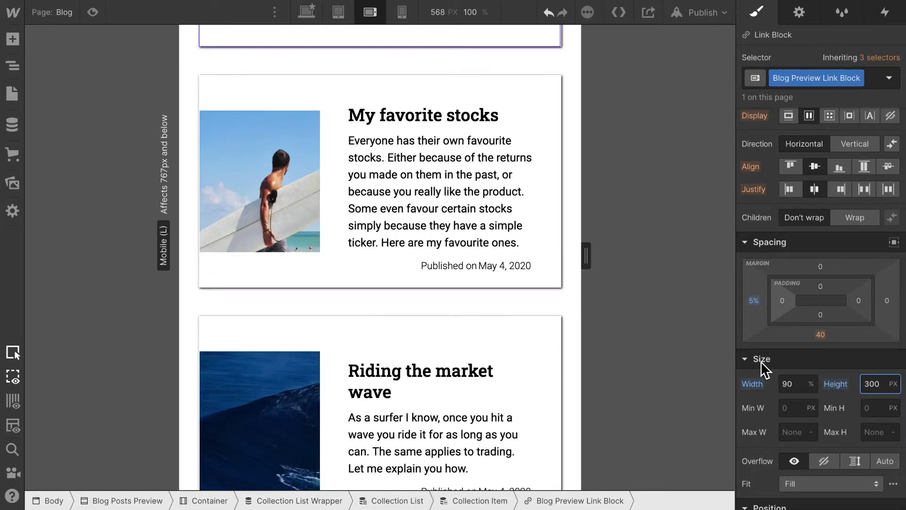
{"action": "left_click", "coordinate": [301, 263]}
{"action": "scroll", "coordinate": [303, 265], "scroll_direction": "down", "scroll_amount": 2}
{"action": "scroll", "coordinate": [301, 263], "scroll_direction": "down", "scroll_amount": 2}
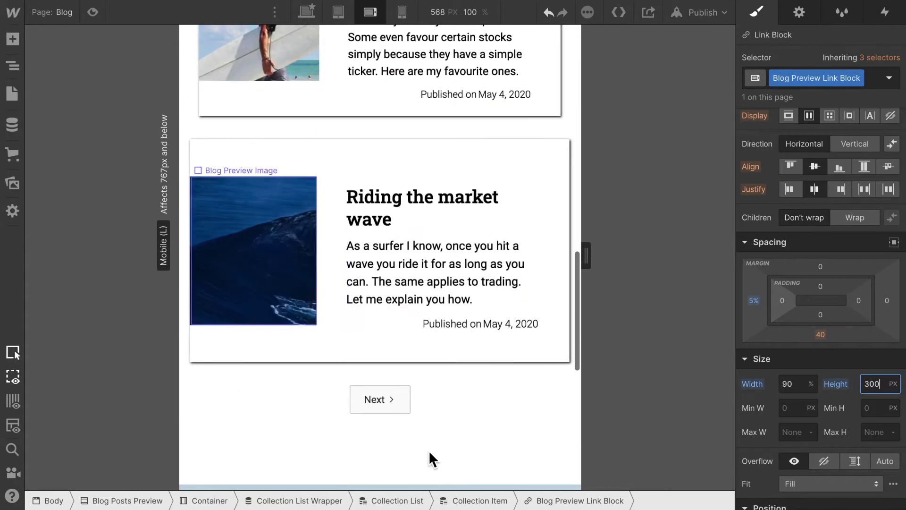
{"action": "scroll", "coordinate": [457, 307], "scroll_direction": "up", "scroll_amount": 6}
{"action": "scroll", "coordinate": [457, 307], "scroll_direction": "up", "scroll_amount": 3}
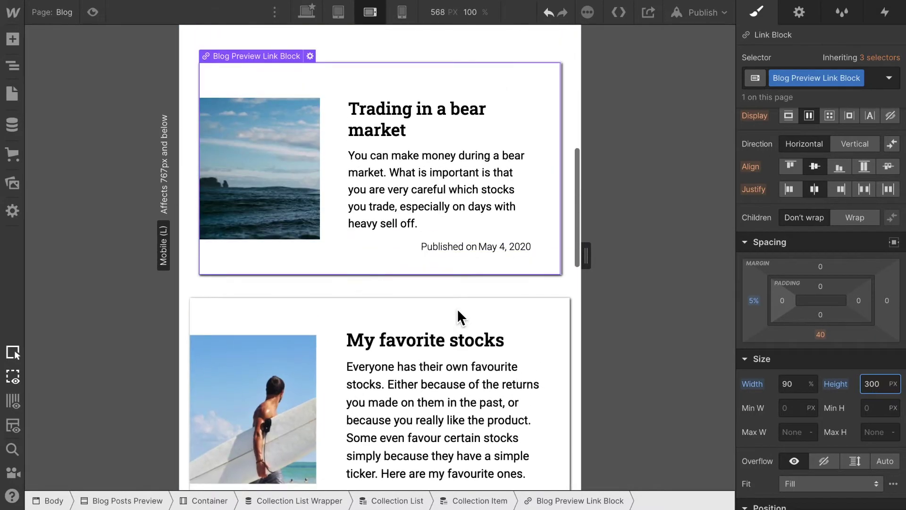
Set the Blog Preview Image height to 100% of the card
{"action": "left_click", "coordinate": [290, 162]}
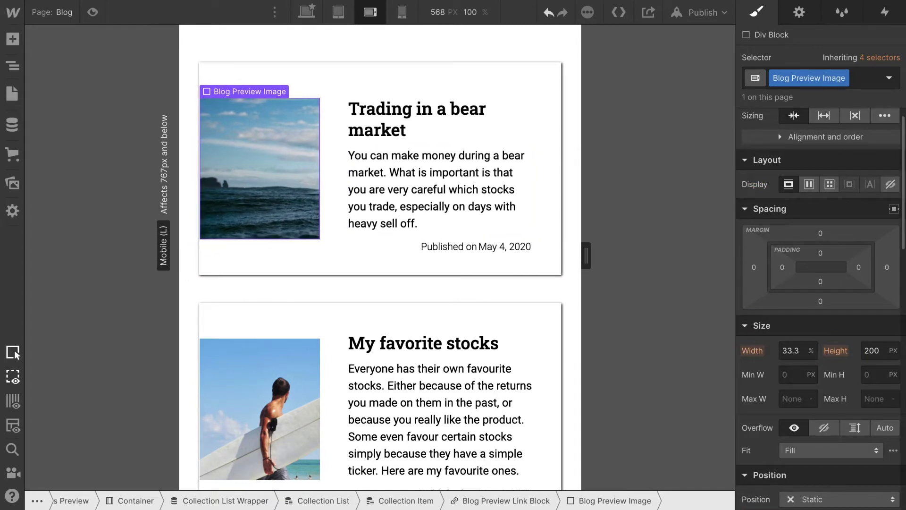
{"action": "left_click", "coordinate": [872, 350]}
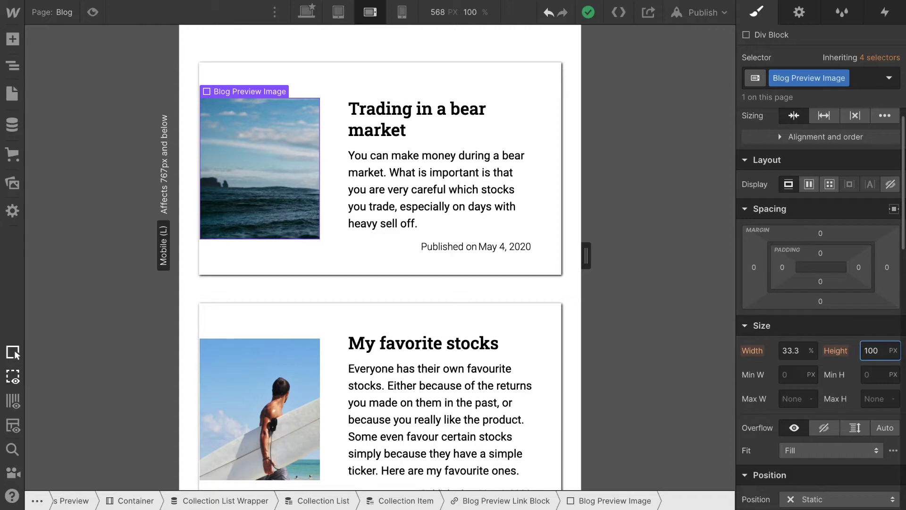
{"action": "key", "text": "Return"}
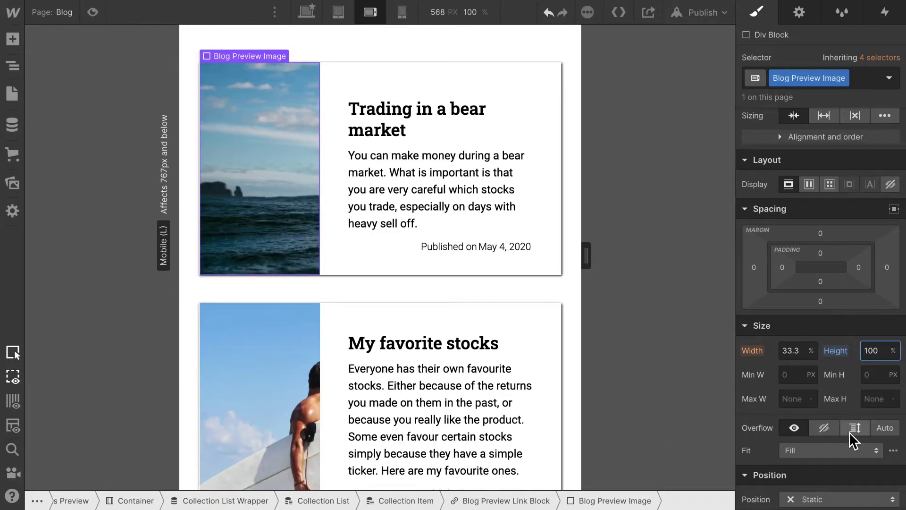
Re-center the preview image's background photo in its Backgrounds settings
{"action": "scroll", "coordinate": [849, 434], "scroll_direction": "down", "scroll_amount": 6}
{"action": "scroll", "coordinate": [834, 375], "scroll_direction": "down", "scroll_amount": 4}
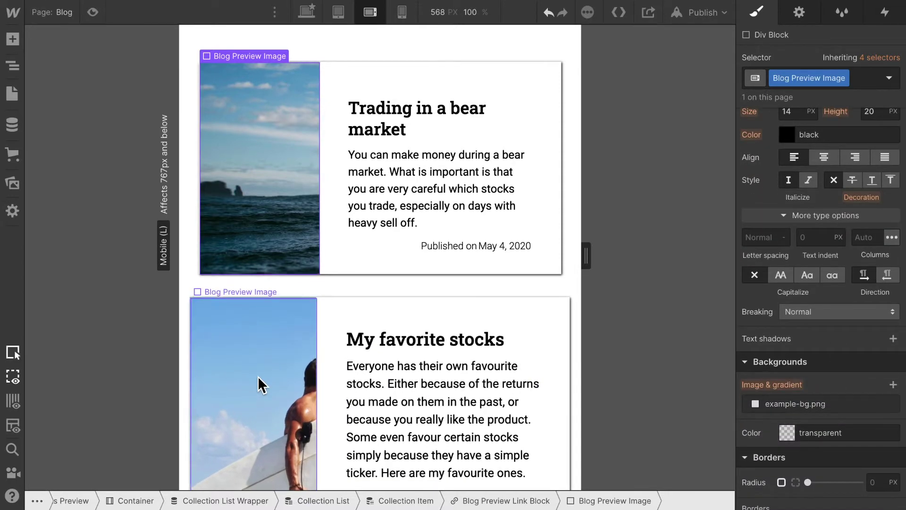
{"action": "scroll", "coordinate": [258, 375], "scroll_direction": "down", "scroll_amount": 5}
{"action": "scroll", "coordinate": [287, 460], "scroll_direction": "down", "scroll_amount": 5}
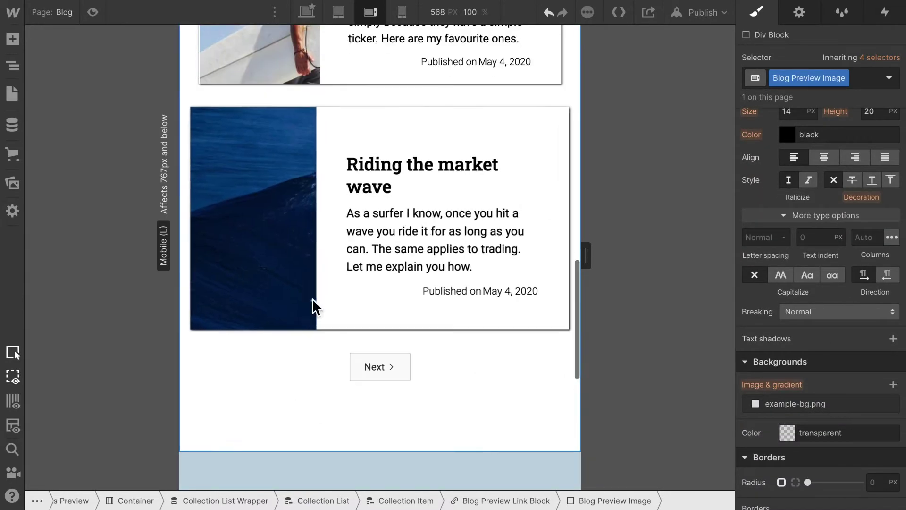
{"action": "left_click", "coordinate": [757, 404]}
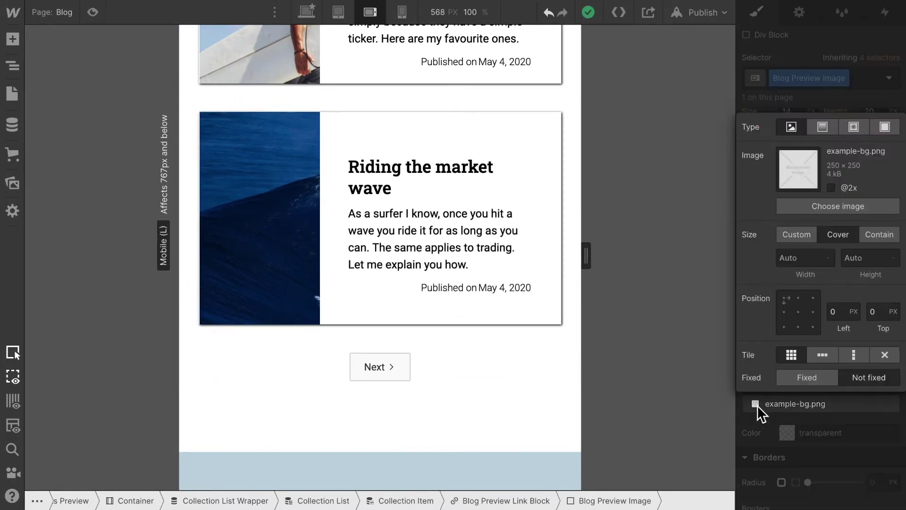
{"action": "left_click", "coordinate": [798, 313]}
Select the Blog Posts Preview section above the pagination
{"action": "left_click", "coordinate": [537, 380]}
{"action": "scroll", "coordinate": [537, 379], "scroll_direction": "up", "scroll_amount": 3}
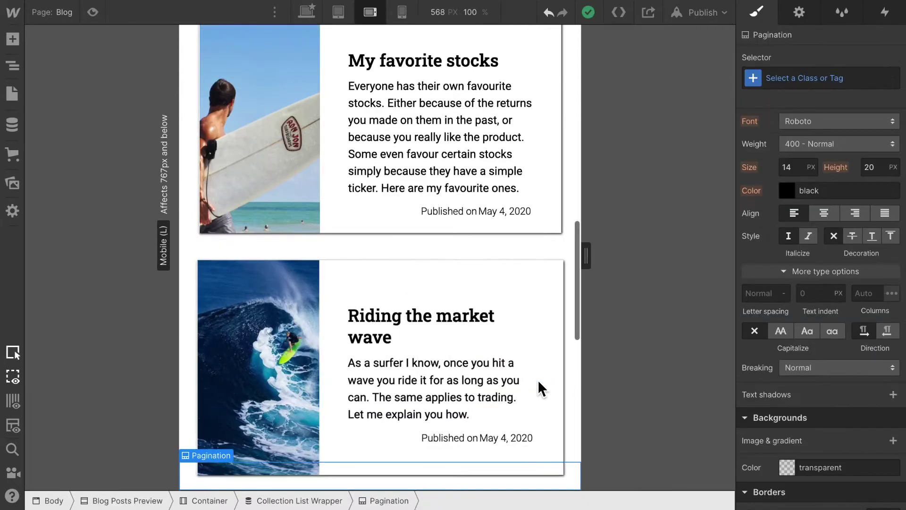
{"action": "scroll", "coordinate": [585, 281], "scroll_direction": "up", "scroll_amount": 3}
{"action": "scroll", "coordinate": [468, 241], "scroll_direction": "up", "scroll_amount": 2}
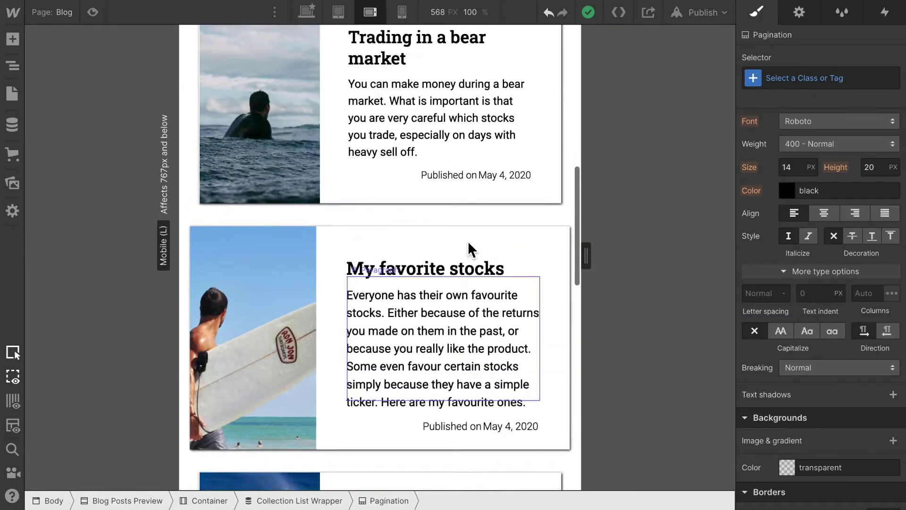
{"action": "scroll", "coordinate": [468, 240], "scroll_direction": "up", "scroll_amount": 4}
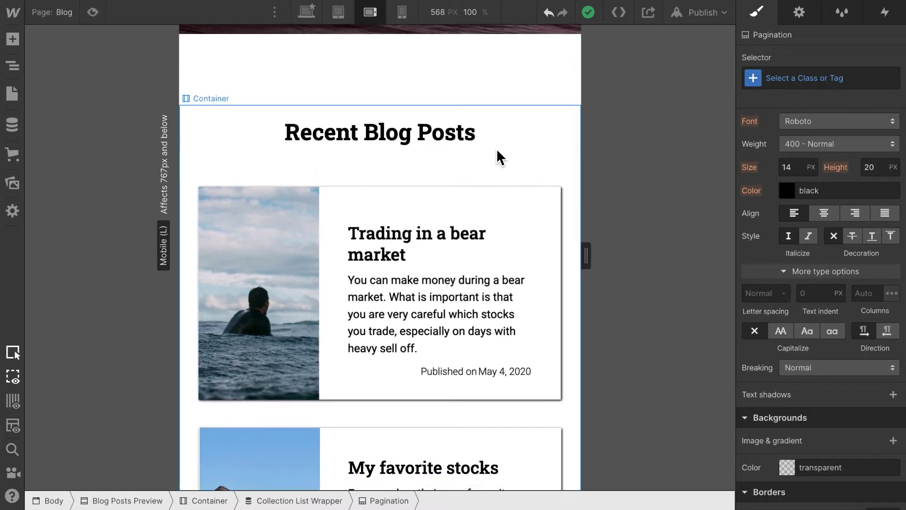
{"action": "scroll", "coordinate": [496, 148], "scroll_direction": "up", "scroll_amount": 3}
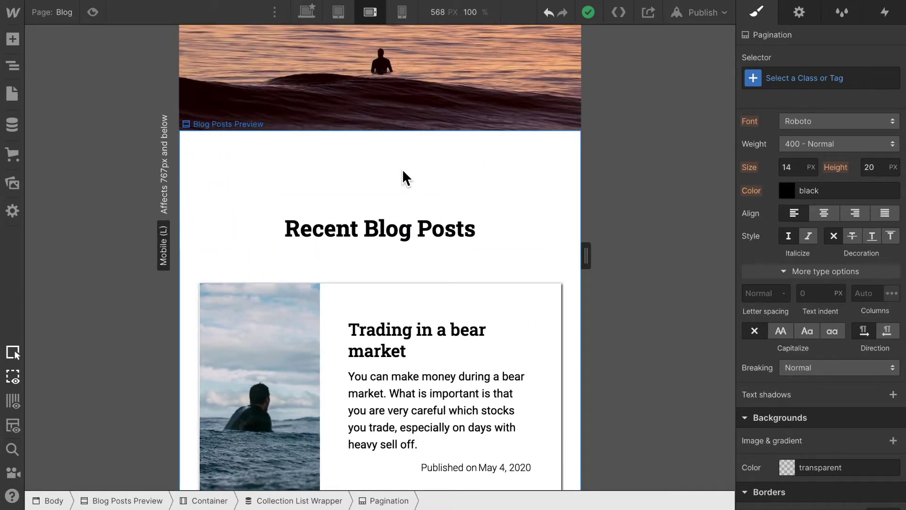
{"action": "left_click", "coordinate": [403, 172]}
{"action": "scroll", "coordinate": [753, 259], "scroll_direction": "up", "scroll_amount": 10}
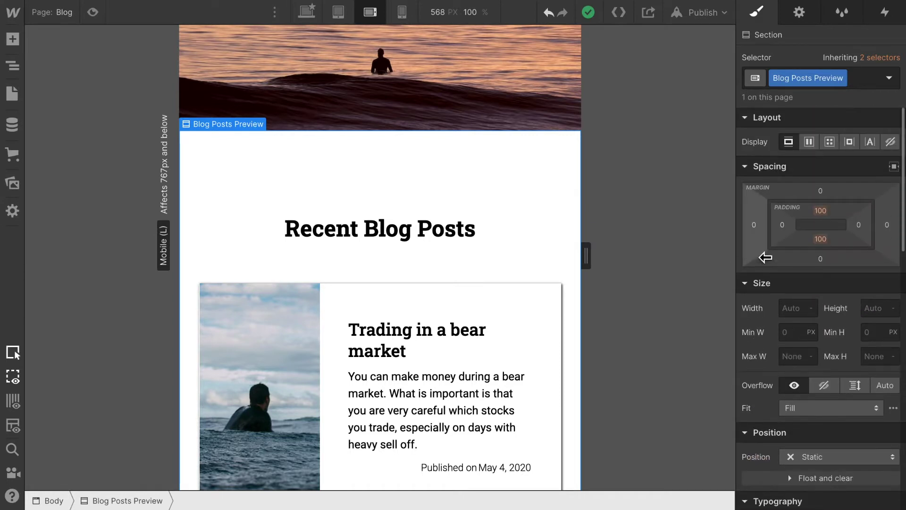
Change the section's top padding from 100 to the 60 px preset
{"action": "left_click", "coordinate": [820, 211]}
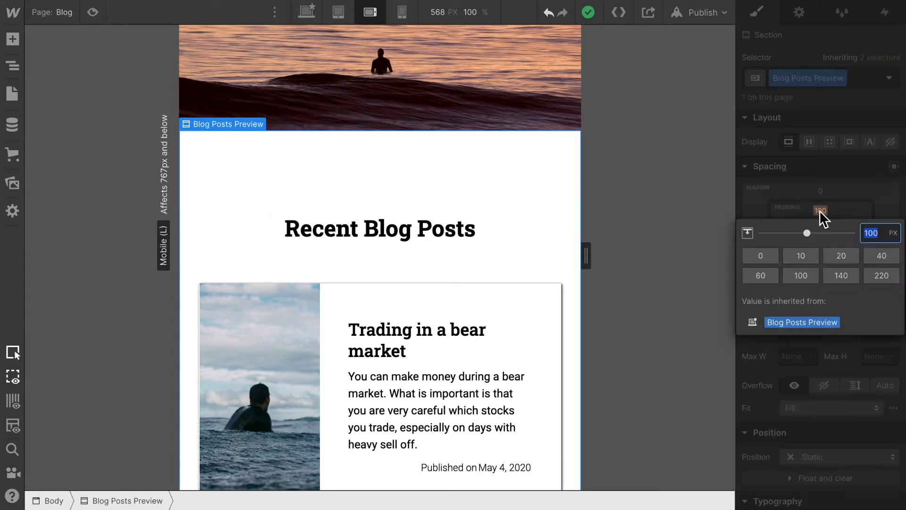
{"action": "left_click", "coordinate": [762, 277]}
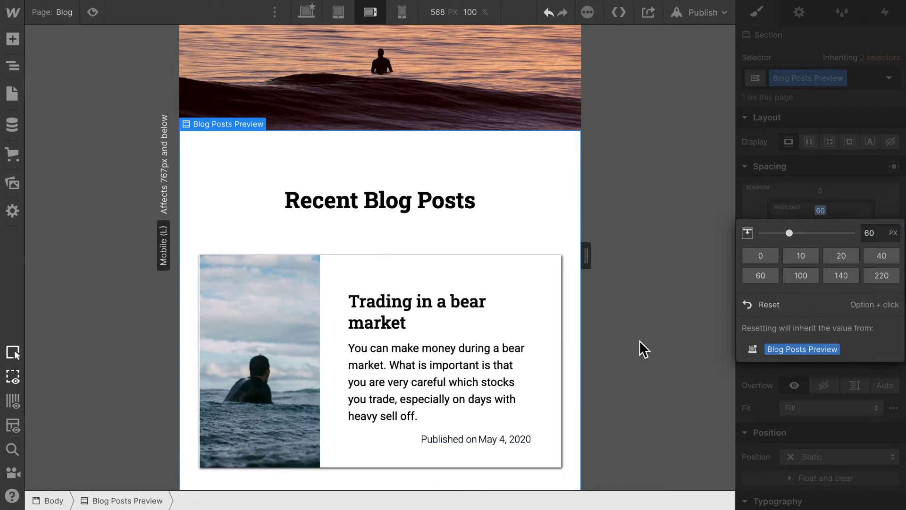
{"action": "scroll", "coordinate": [434, 395], "scroll_direction": "down", "scroll_amount": 15}
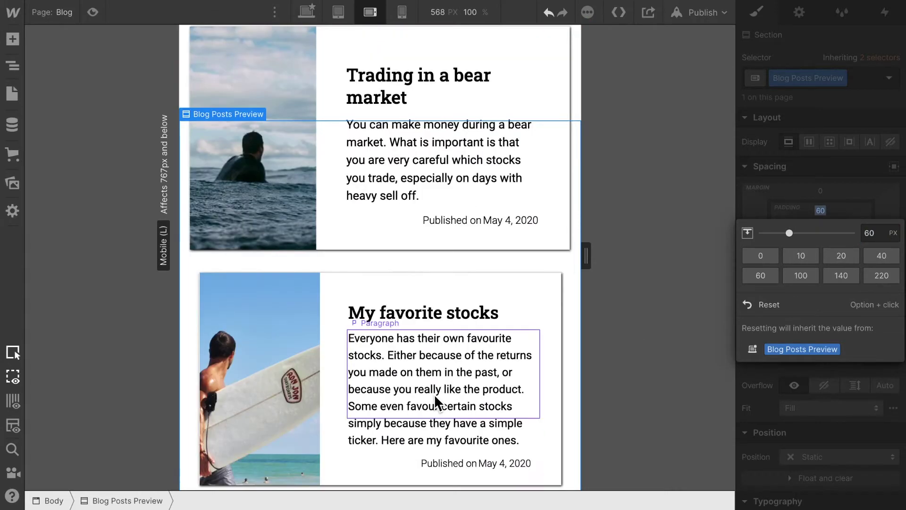
{"action": "scroll", "coordinate": [431, 392], "scroll_direction": "up", "scroll_amount": 10}
{"action": "scroll", "coordinate": [432, 393], "scroll_direction": "down", "scroll_amount": 2}
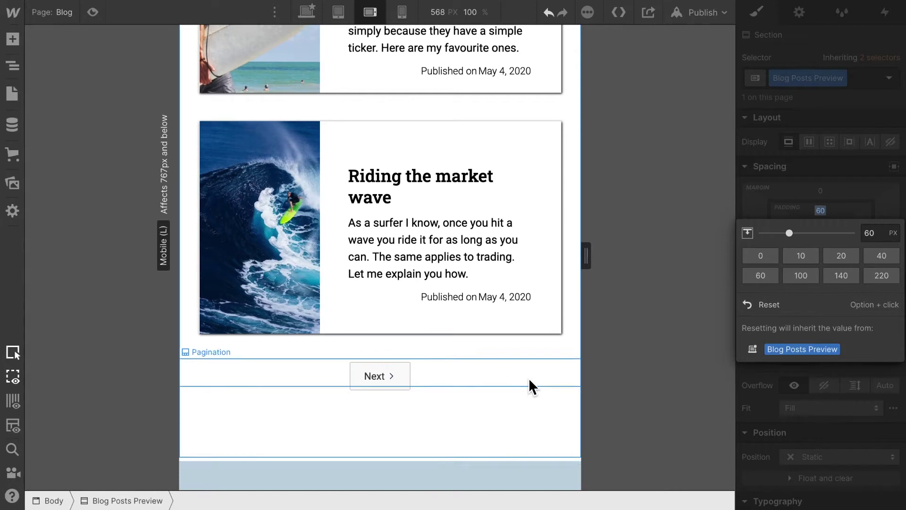
{"action": "scroll", "coordinate": [529, 380], "scroll_direction": "up", "scroll_amount": 10}
{"action": "scroll", "coordinate": [528, 377], "scroll_direction": "up", "scroll_amount": 5}
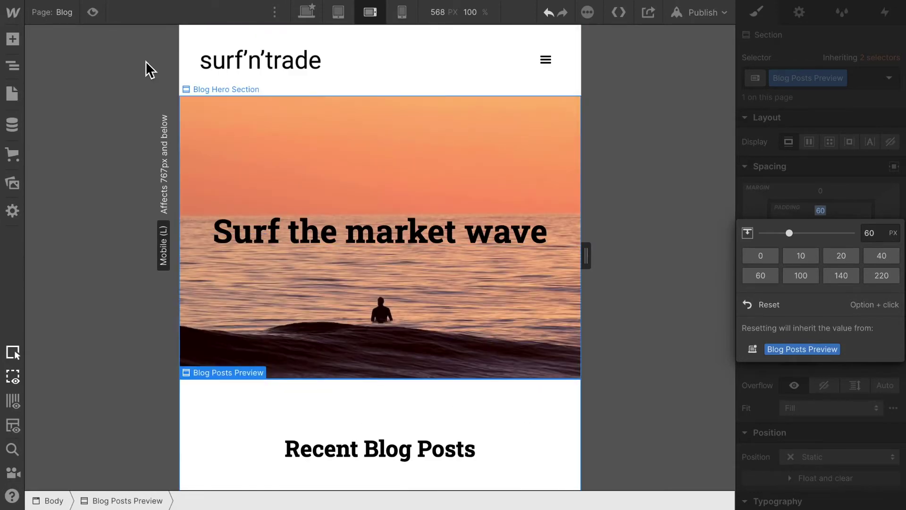
Switch to the Get Guide page from the Pages list and scroll through it
{"action": "left_click", "coordinate": [60, 10]}
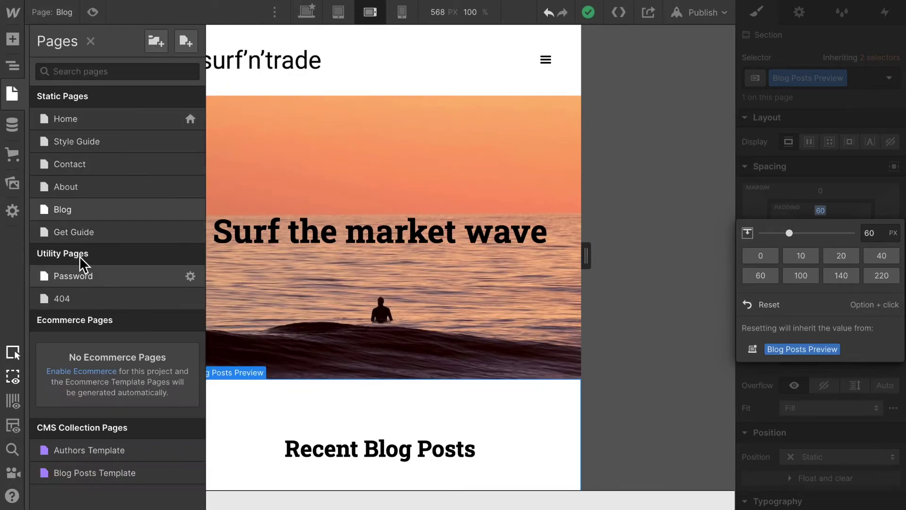
{"action": "left_click", "coordinate": [84, 234]}
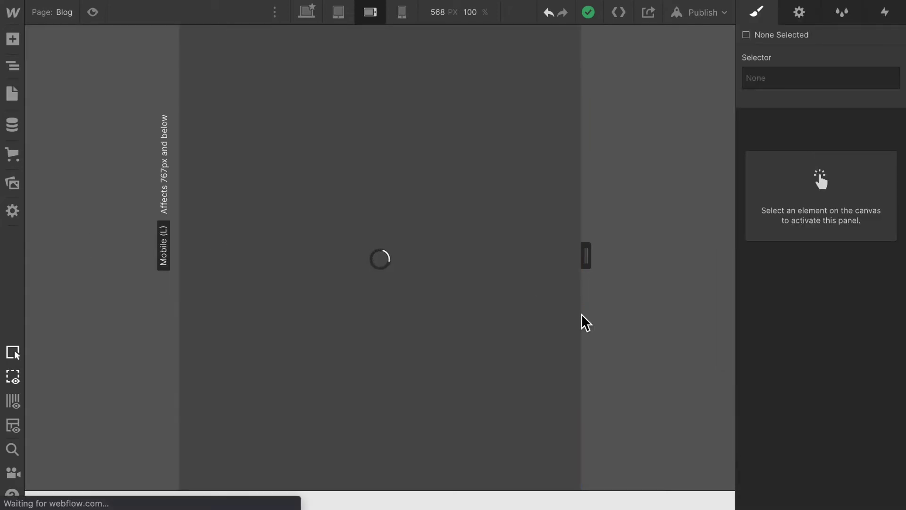
{"action": "scroll", "coordinate": [474, 238], "scroll_direction": "down", "scroll_amount": 7}
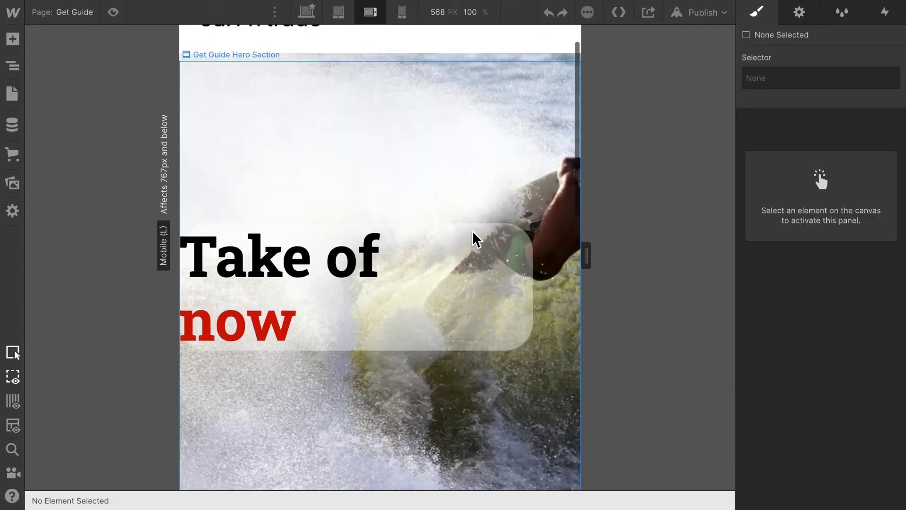
{"action": "scroll", "coordinate": [474, 238], "scroll_direction": "down", "scroll_amount": 8}
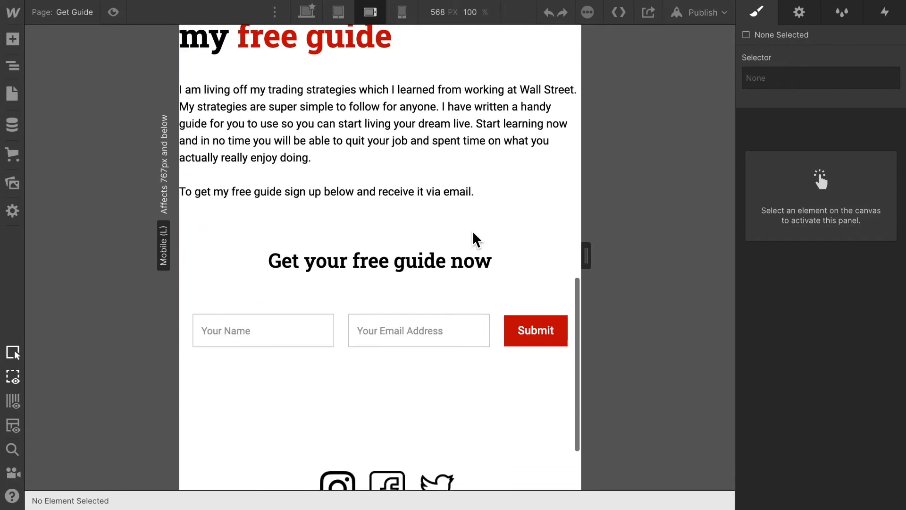
{"action": "scroll", "coordinate": [476, 241], "scroll_direction": "up", "scroll_amount": 6}
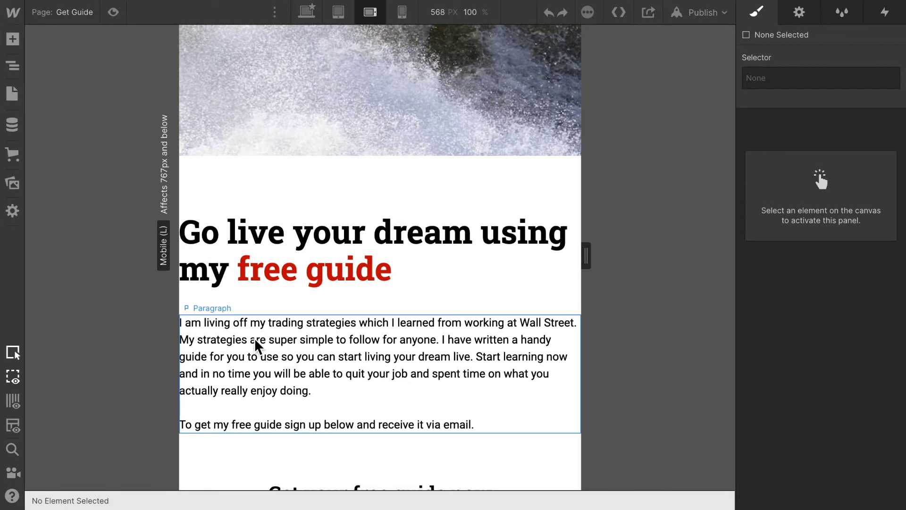
{"action": "scroll", "coordinate": [255, 346], "scroll_direction": "up", "scroll_amount": 10}
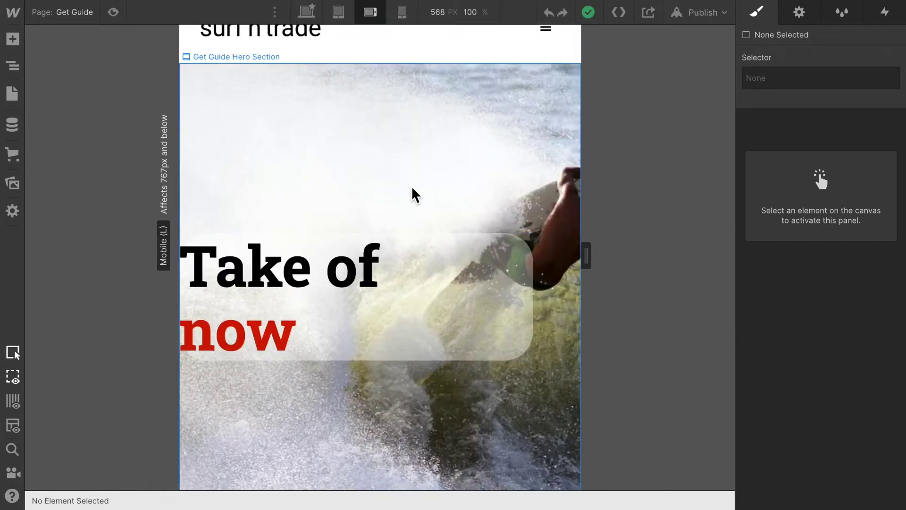
Center the surfer jumping.jpg background on the Get Guide Hero Section using the Position grid
{"action": "left_click", "coordinate": [414, 194]}
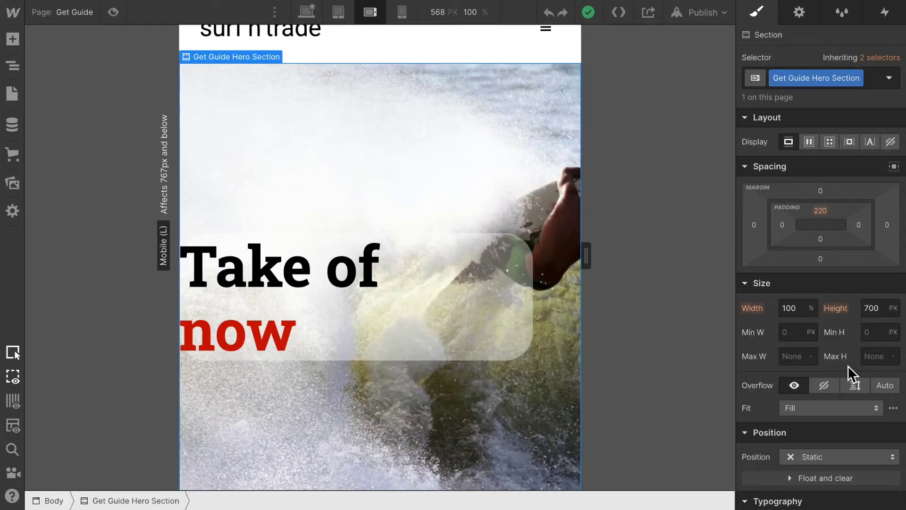
{"action": "scroll", "coordinate": [847, 366], "scroll_direction": "down", "scroll_amount": 5}
{"action": "scroll", "coordinate": [847, 366], "scroll_direction": "down", "scroll_amount": 9}
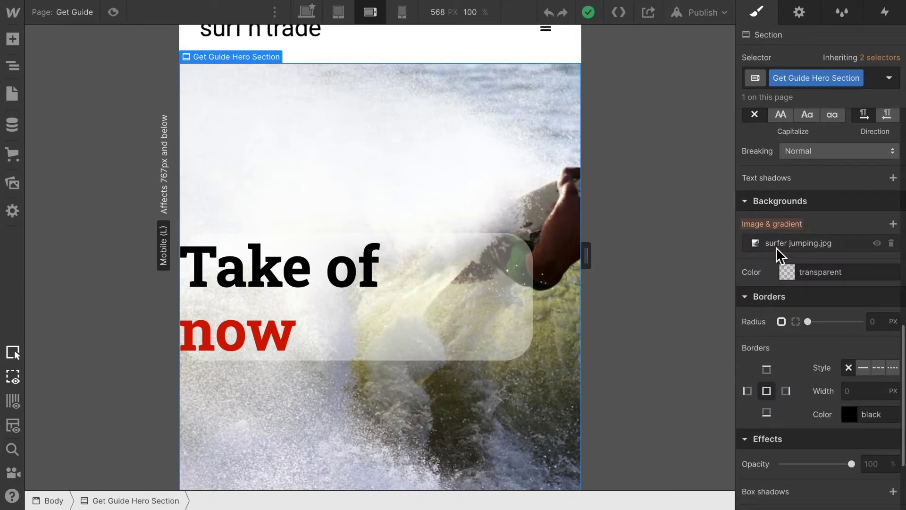
{"action": "left_click", "coordinate": [778, 250]}
{"action": "left_click", "coordinate": [798, 302]}
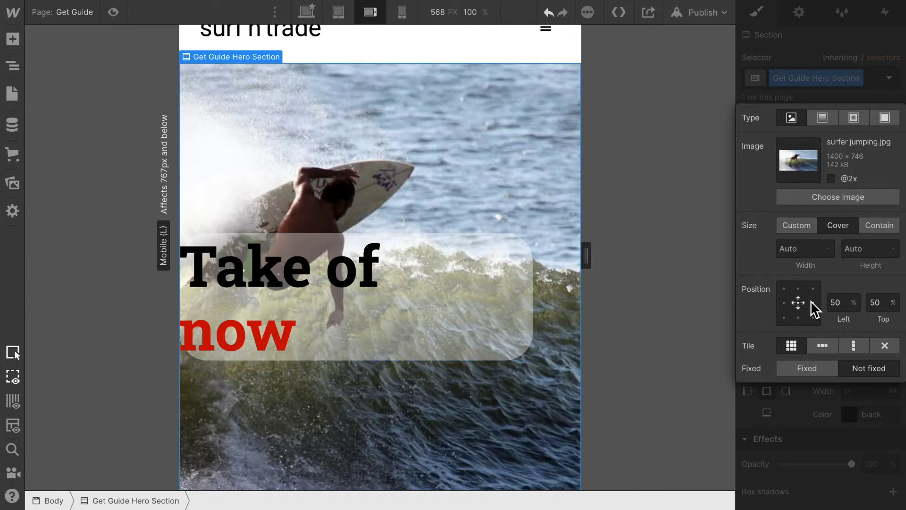
{"action": "left_click", "coordinate": [812, 302]}
{"action": "left_click", "coordinate": [783, 303]}
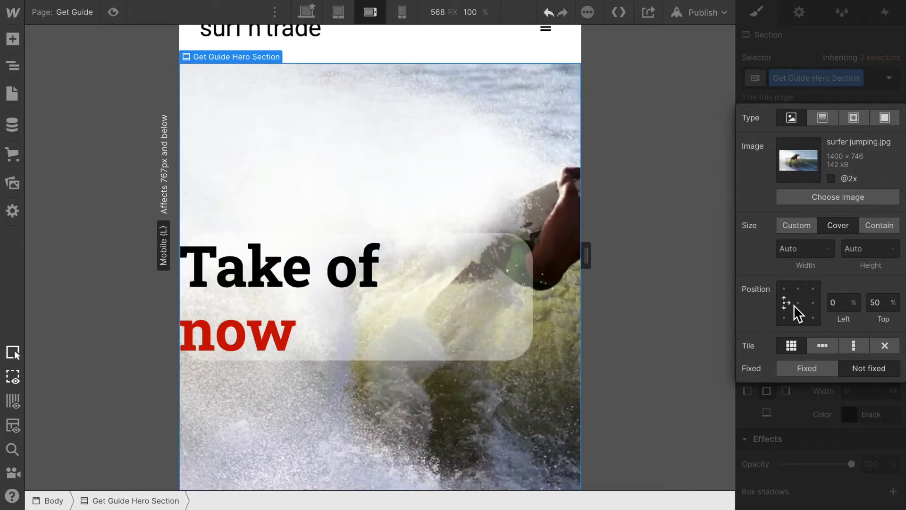
{"action": "left_click", "coordinate": [797, 304]}
Give the Hero Heading 40 px of left padding
{"action": "left_click", "coordinate": [472, 281]}
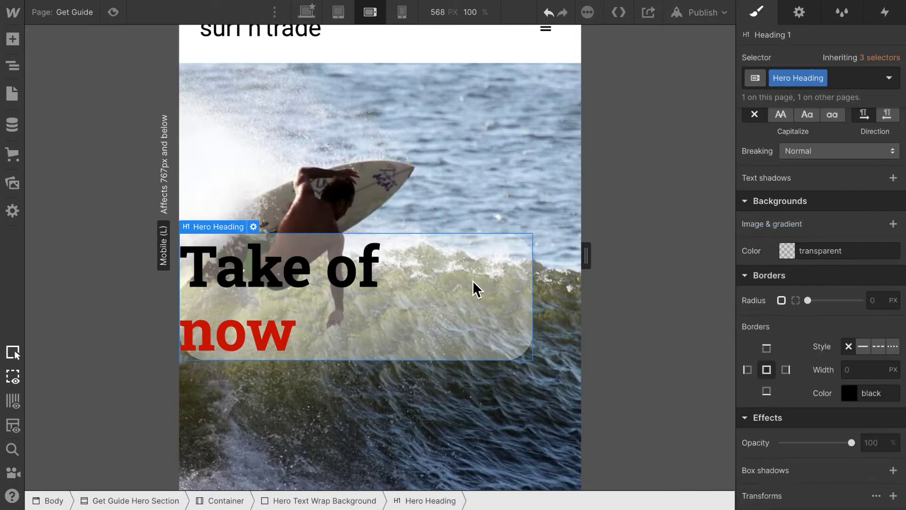
{"action": "scroll", "coordinate": [830, 307], "scroll_direction": "up", "scroll_amount": 10}
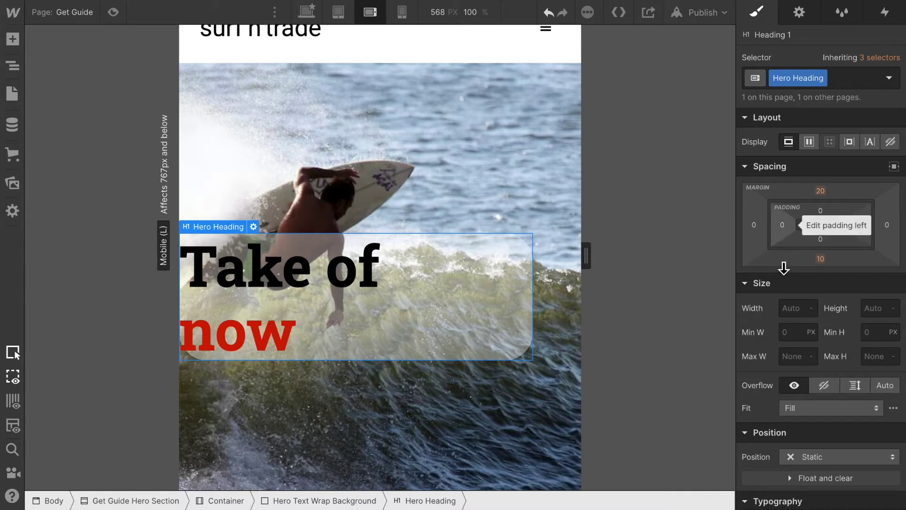
{"action": "left_click", "coordinate": [783, 226]}
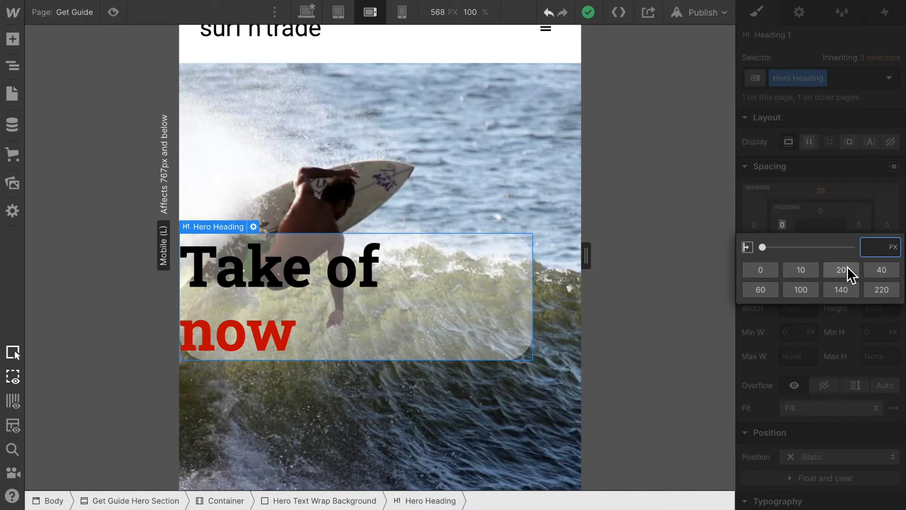
{"action": "left_click", "coordinate": [873, 271]}
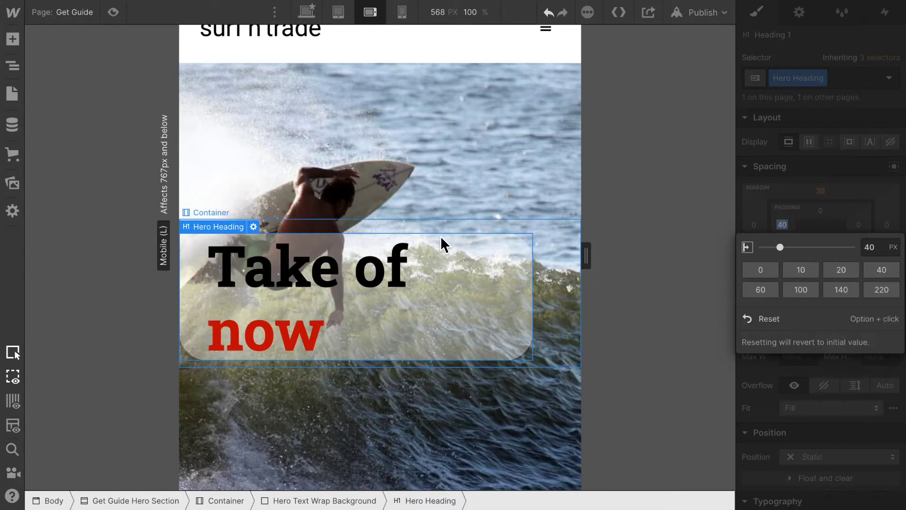
Narrow the Hero Text Wrap Background from 500 px to 350 px wide
{"action": "left_click", "coordinate": [14, 68]}
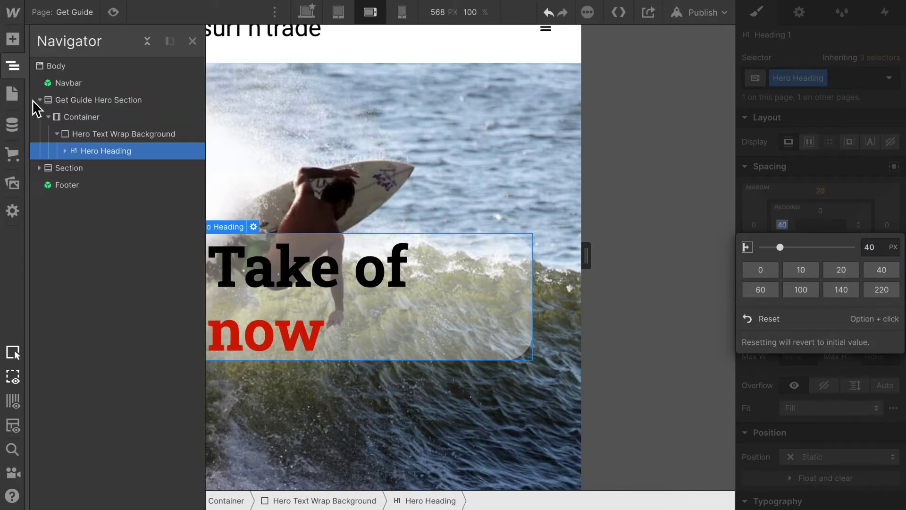
{"action": "left_click", "coordinate": [117, 134]}
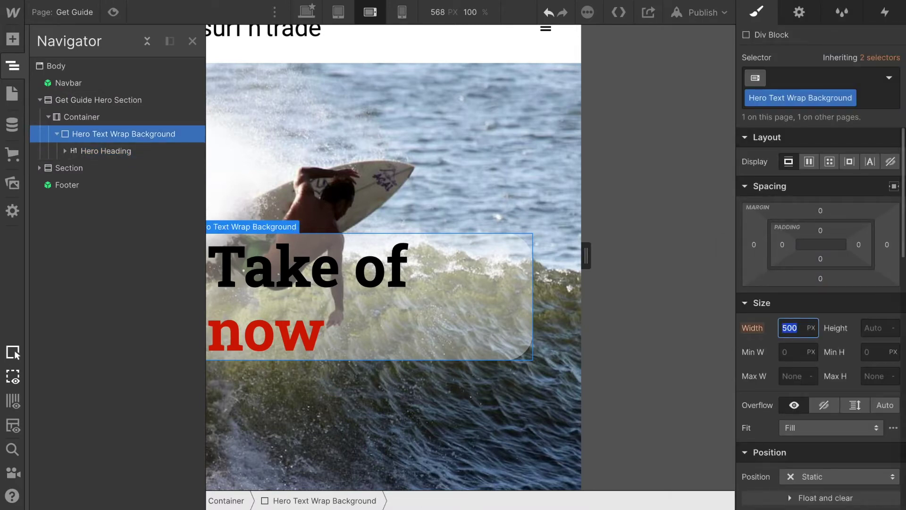
{"action": "type", "text": "300"}
{"action": "key", "text": "Return"}
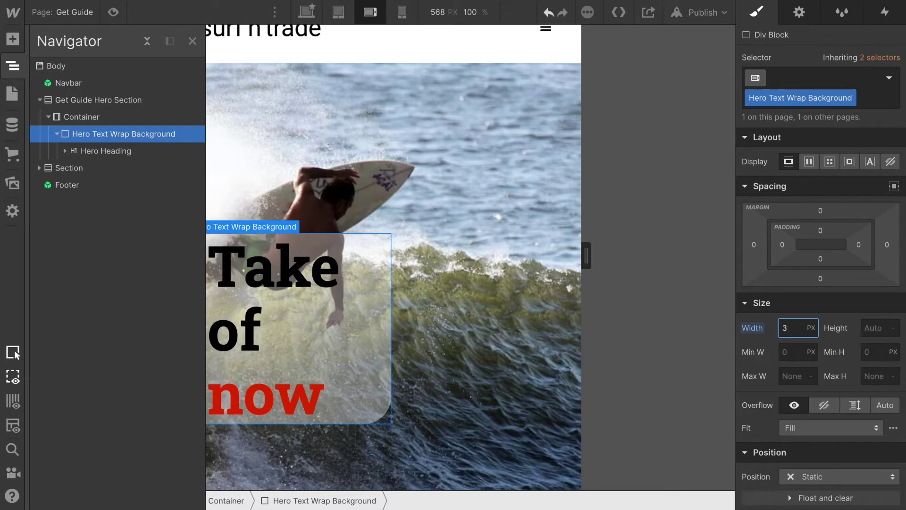
{"action": "key", "text": "Return"}
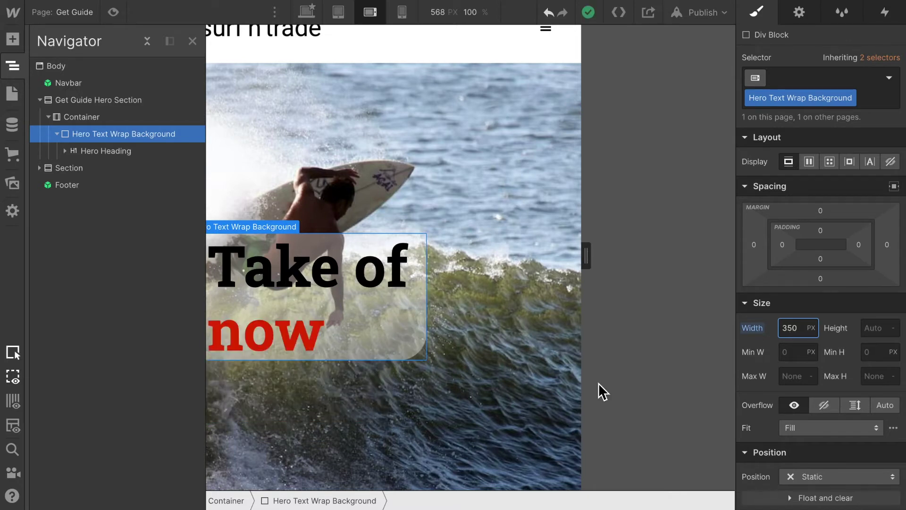
{"action": "left_click", "coordinate": [513, 415]}
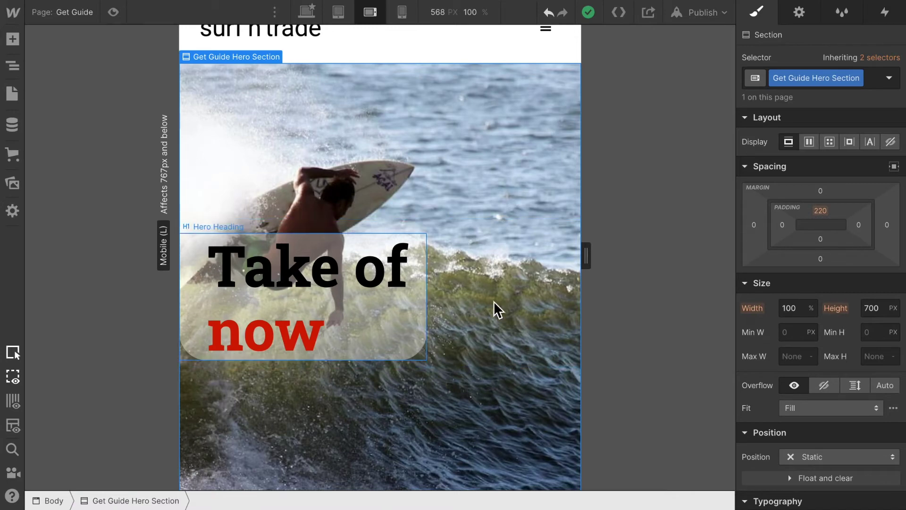
Assign the Get Guide page's Container a new 'Get Guide Container' class
{"action": "scroll", "coordinate": [506, 350], "scroll_direction": "down", "scroll_amount": 8}
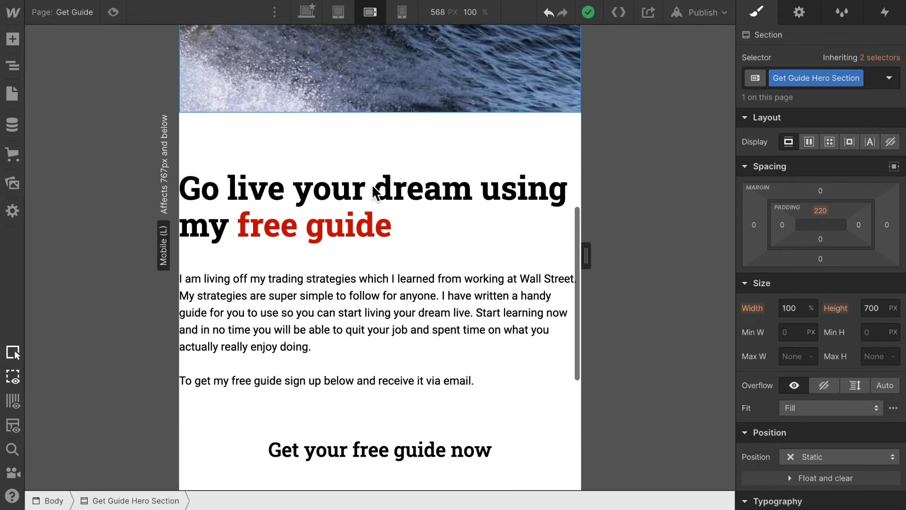
{"action": "left_click", "coordinate": [213, 172]}
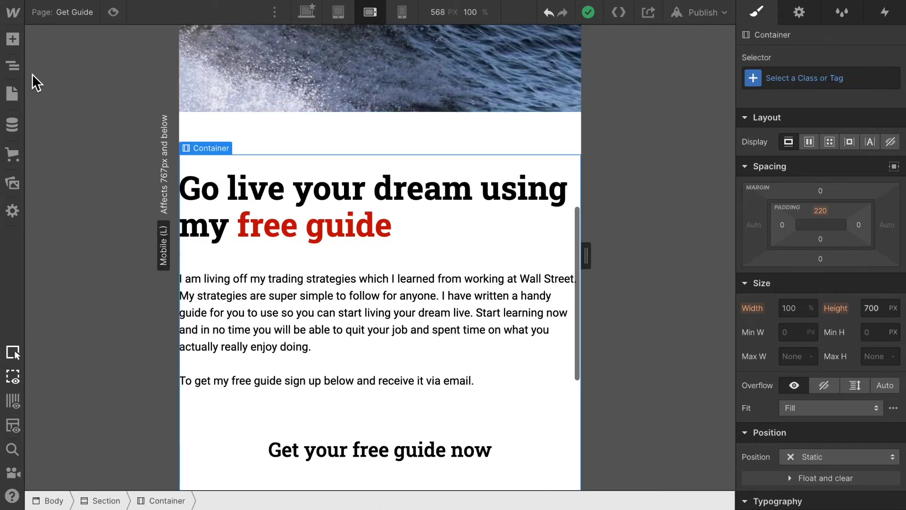
{"action": "left_click", "coordinate": [14, 66]}
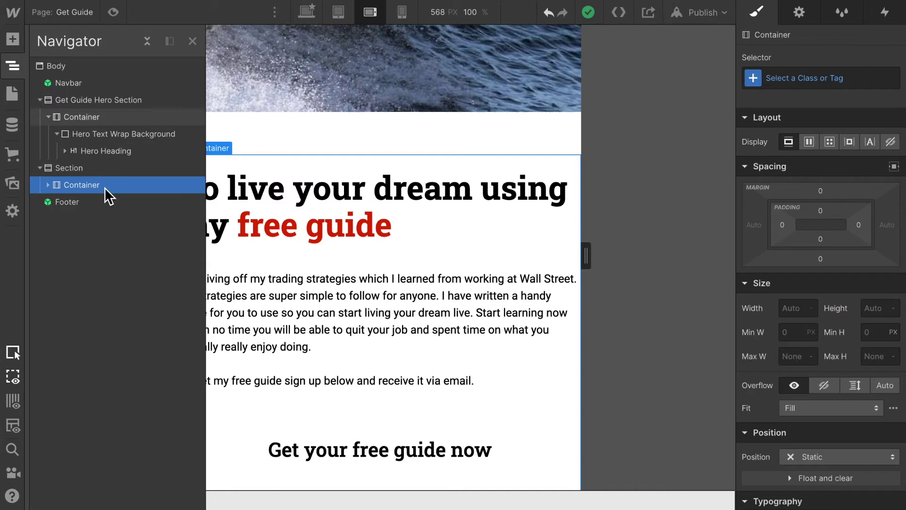
{"action": "left_click", "coordinate": [48, 185]}
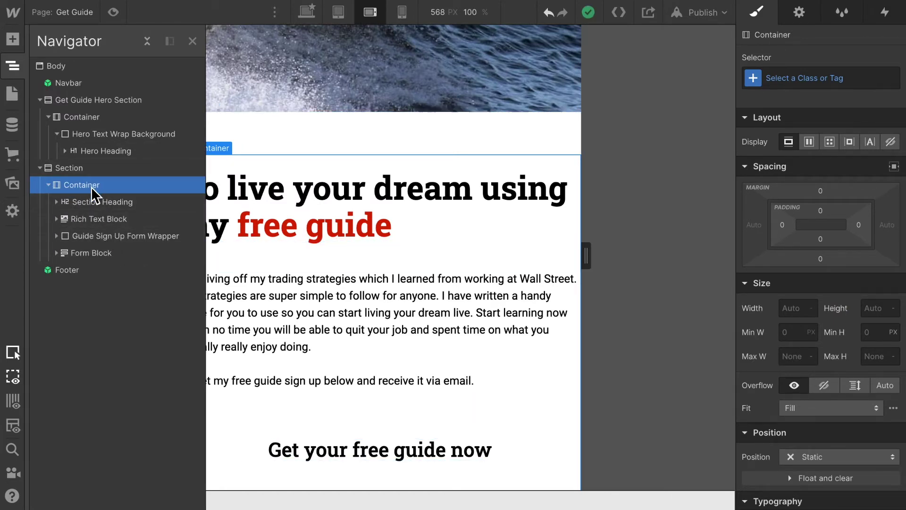
{"action": "left_click", "coordinate": [818, 79]}
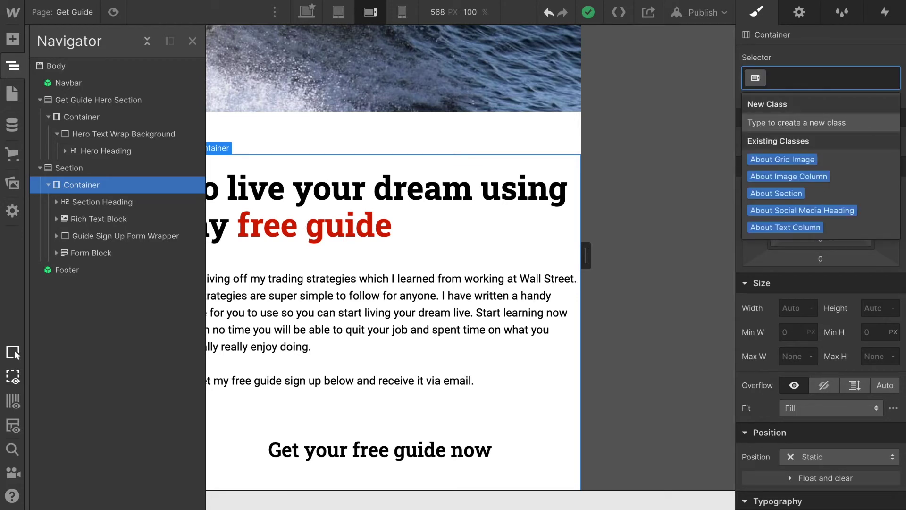
{"action": "left_click", "coordinate": [193, 42]}
{"action": "left_click", "coordinate": [824, 80]}
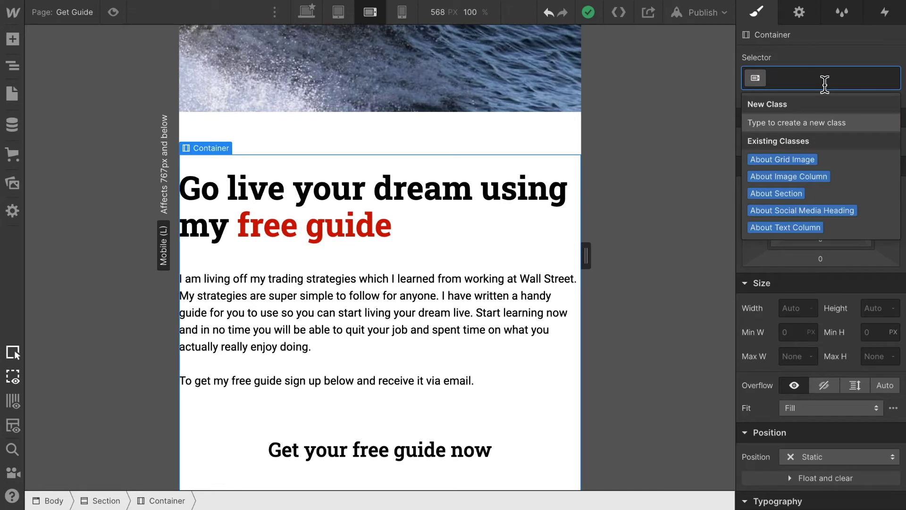
{"action": "type", "text": "Get Guide"}
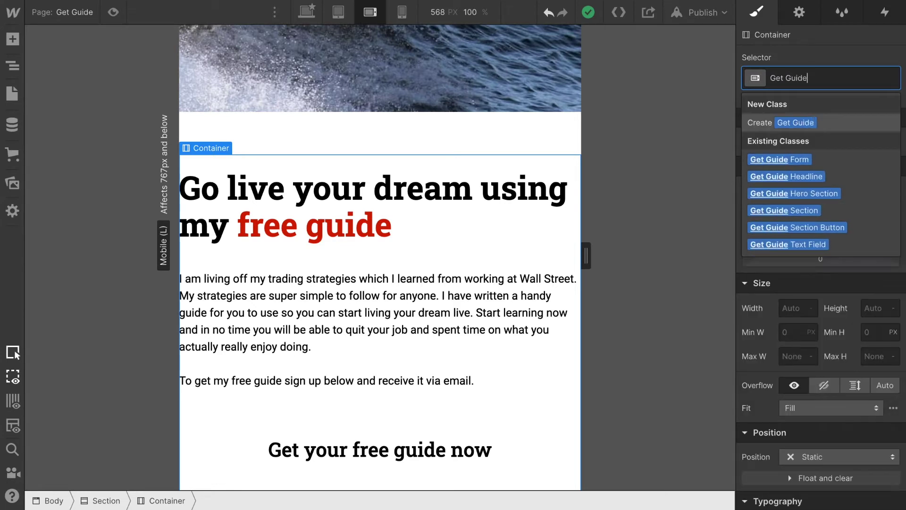
{"action": "type", "text": " Container"}
{"action": "key", "text": "Return"}
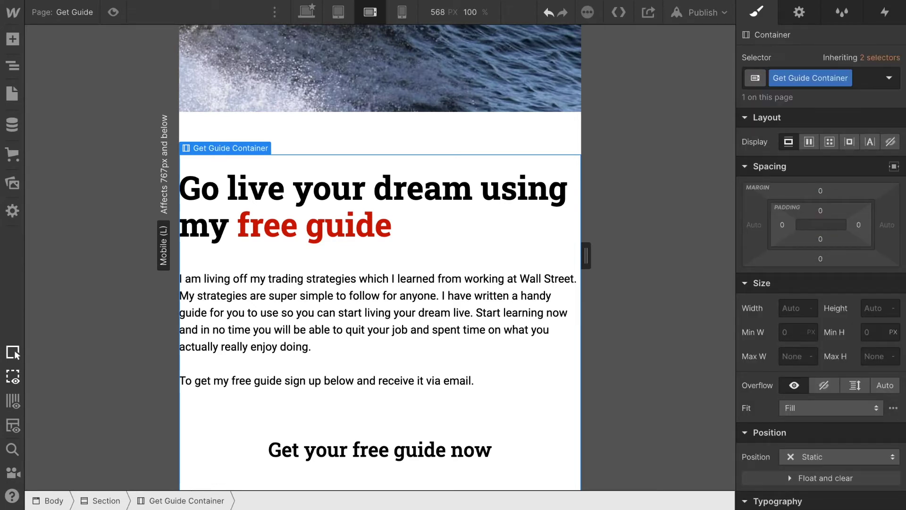
Set the Get Guide Container's left and right padding to 10 px
{"action": "left_click", "coordinate": [782, 225]}
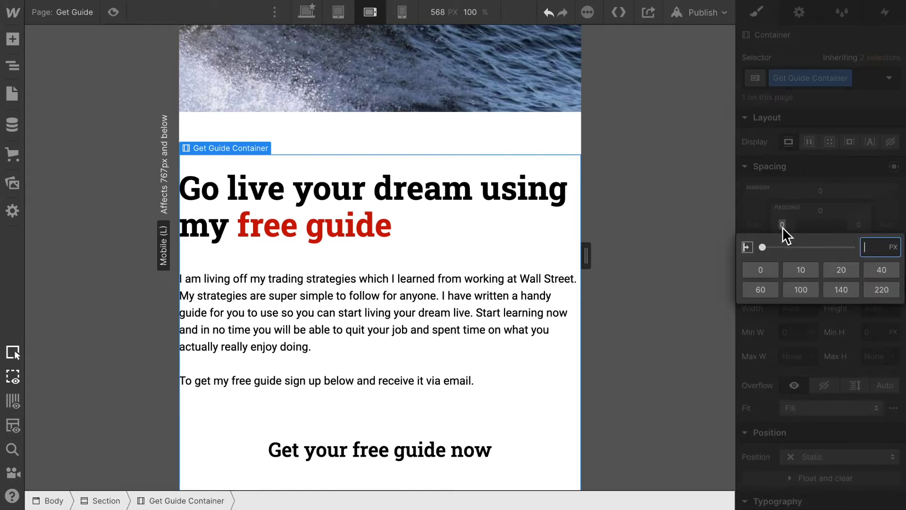
{"action": "left_click", "coordinate": [801, 271]}
{"action": "left_click", "coordinate": [860, 226]}
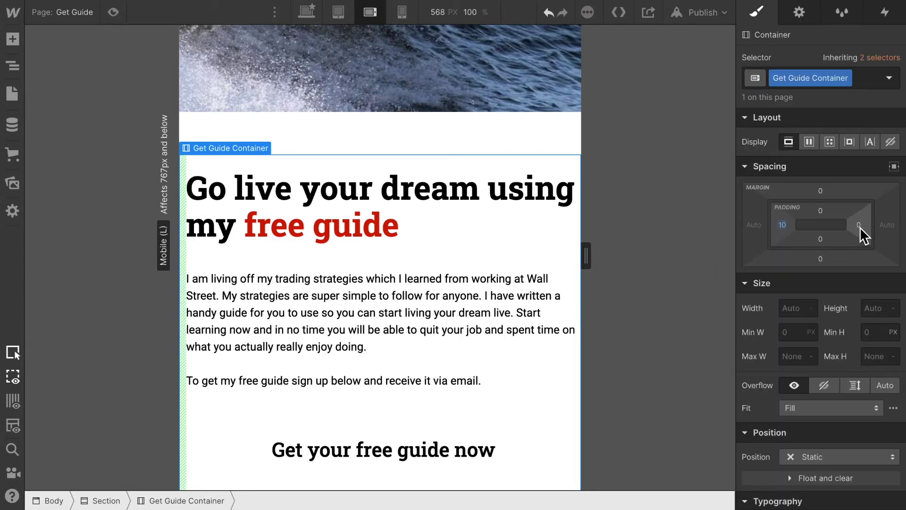
{"action": "left_click", "coordinate": [859, 225]}
{"action": "left_click", "coordinate": [802, 271]}
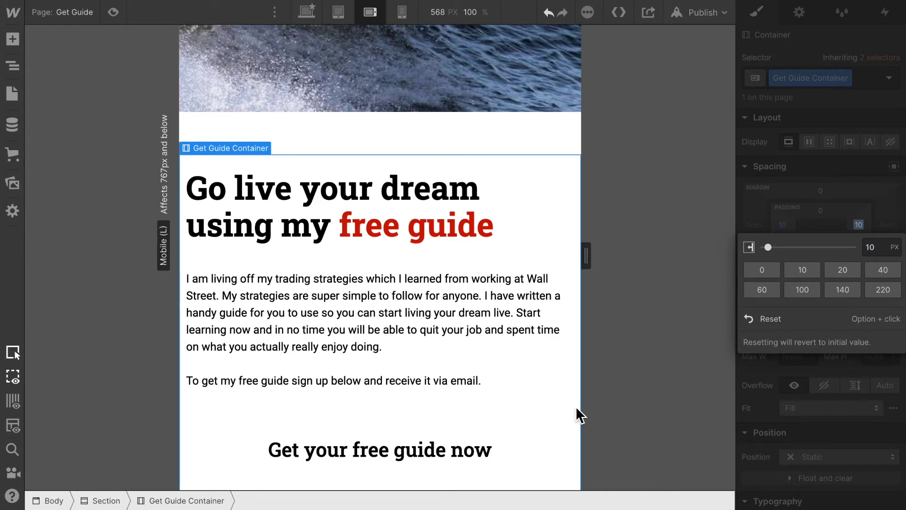
{"action": "scroll", "coordinate": [397, 349], "scroll_direction": "down", "scroll_amount": 6}
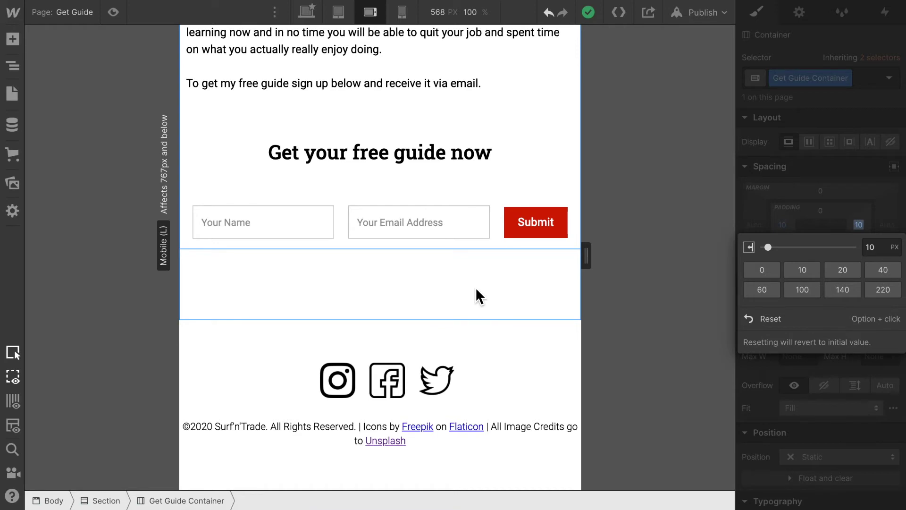
{"action": "scroll", "coordinate": [475, 287], "scroll_direction": "up", "scroll_amount": 15}
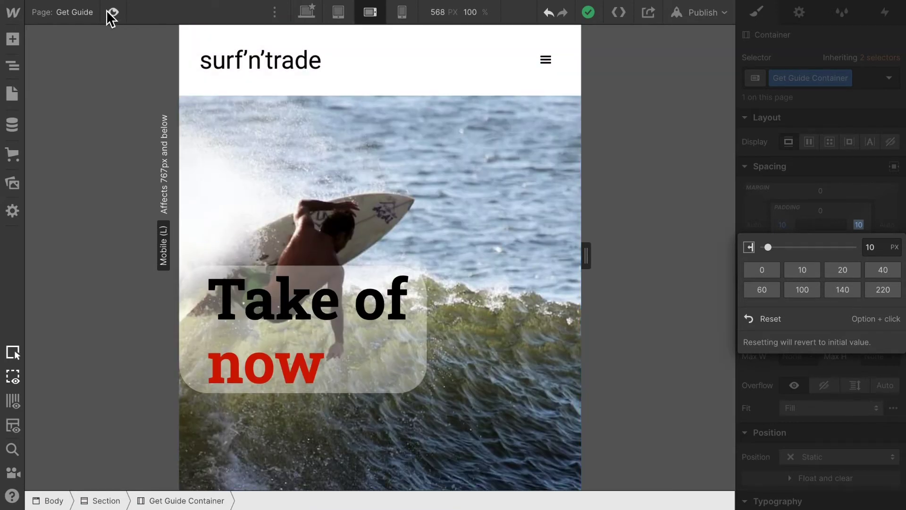
Switch to the Blog Posts Template page, scroll the post, and expand Blog Post Body in the Navigator
{"action": "left_click", "coordinate": [70, 12]}
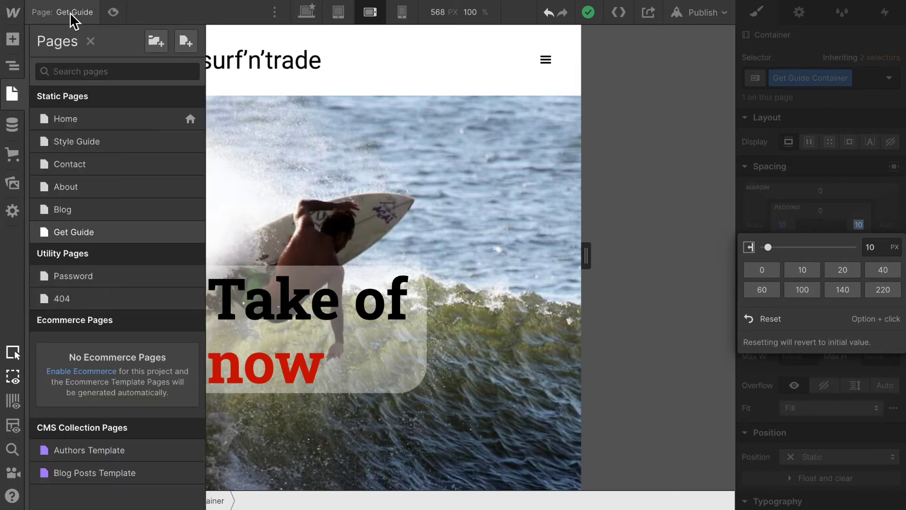
{"action": "left_click", "coordinate": [104, 477]}
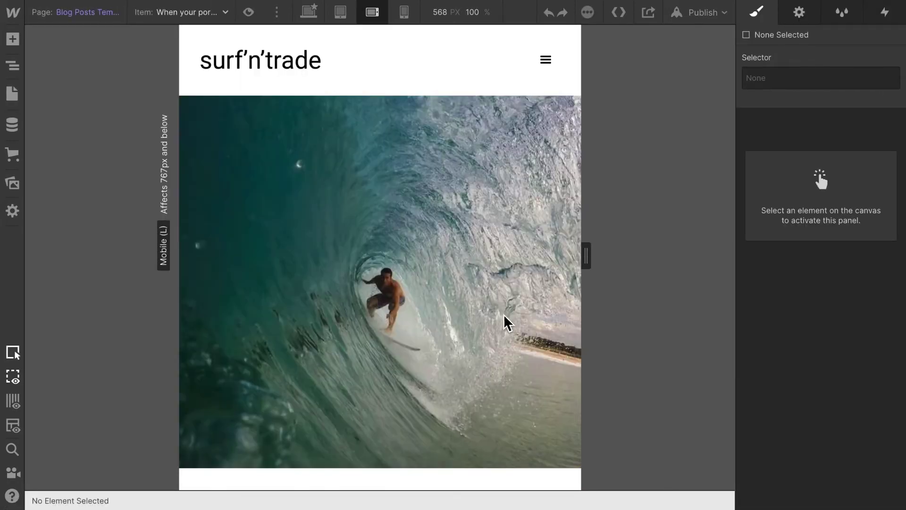
{"action": "scroll", "coordinate": [467, 321], "scroll_direction": "down", "scroll_amount": 10}
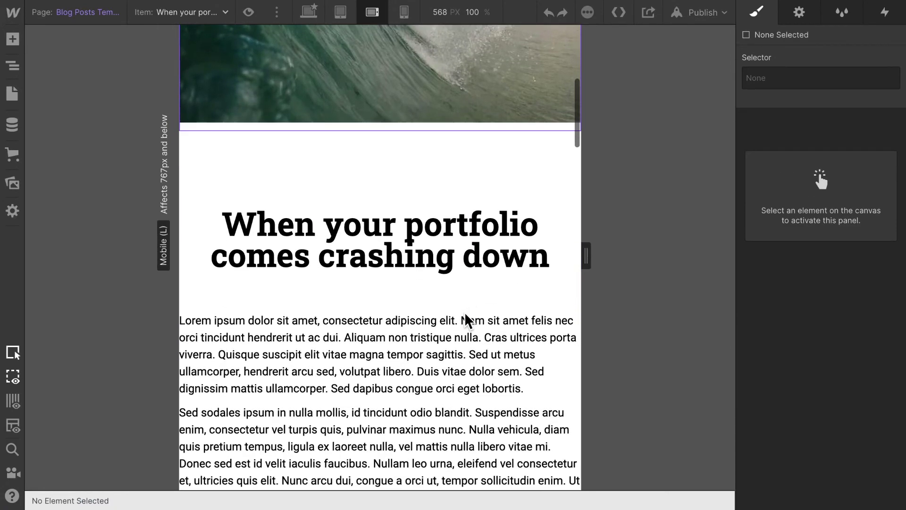
{"action": "scroll", "coordinate": [467, 320], "scroll_direction": "down", "scroll_amount": 12}
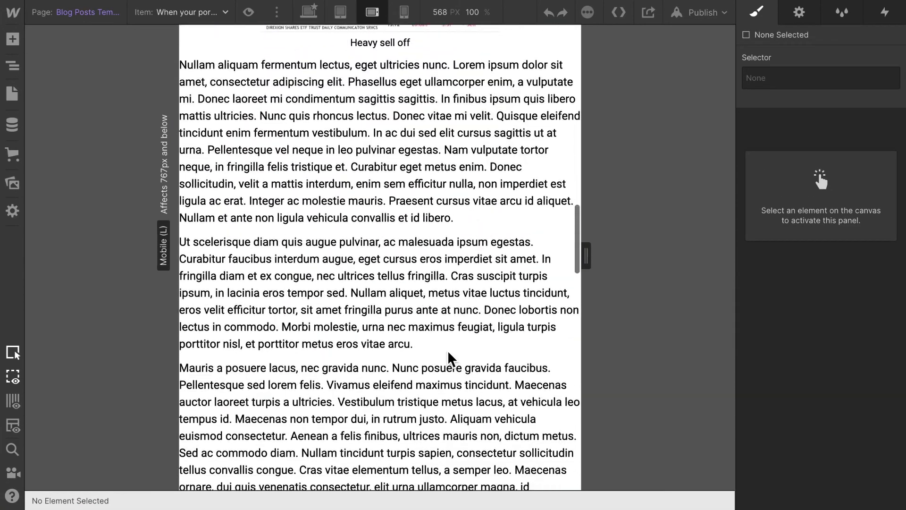
{"action": "scroll", "coordinate": [405, 392], "scroll_direction": "down", "scroll_amount": 12}
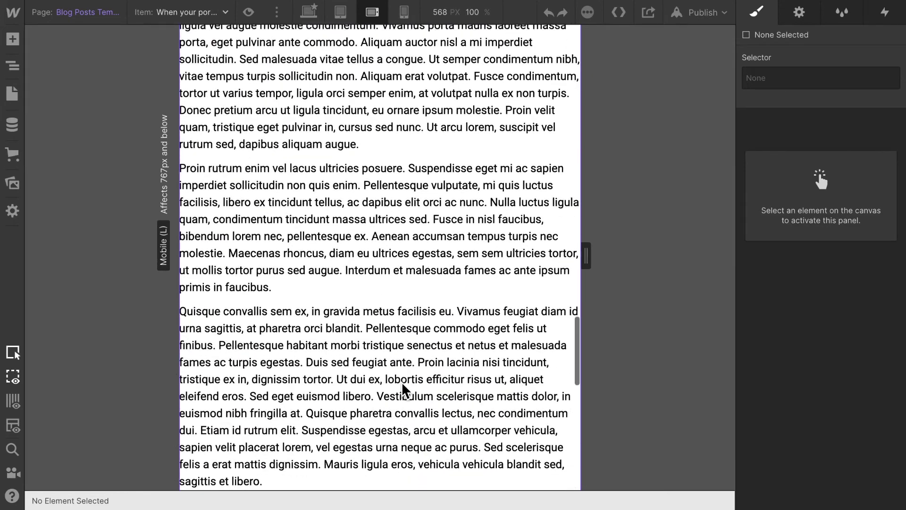
{"action": "scroll", "coordinate": [406, 392], "scroll_direction": "up", "scroll_amount": 6}
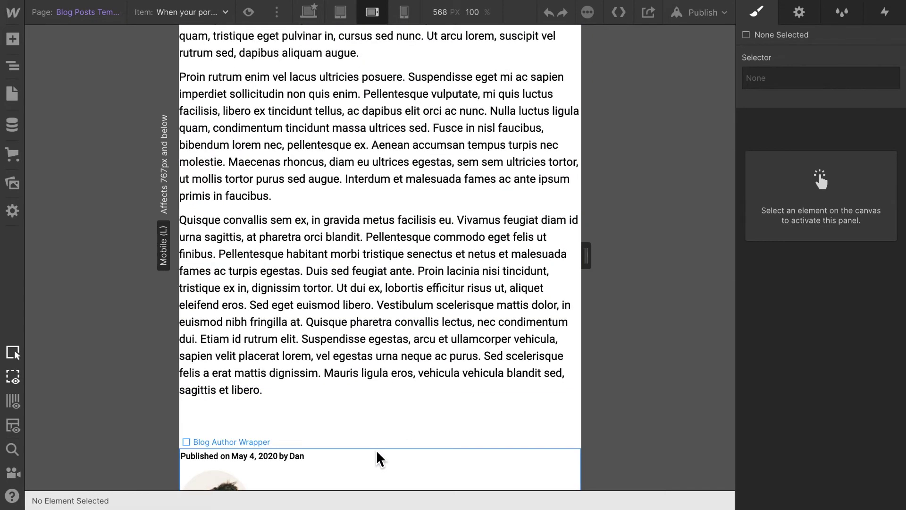
{"action": "scroll", "coordinate": [378, 457], "scroll_direction": "down", "scroll_amount": 5}
{"action": "scroll", "coordinate": [380, 457], "scroll_direction": "down", "scroll_amount": 1}
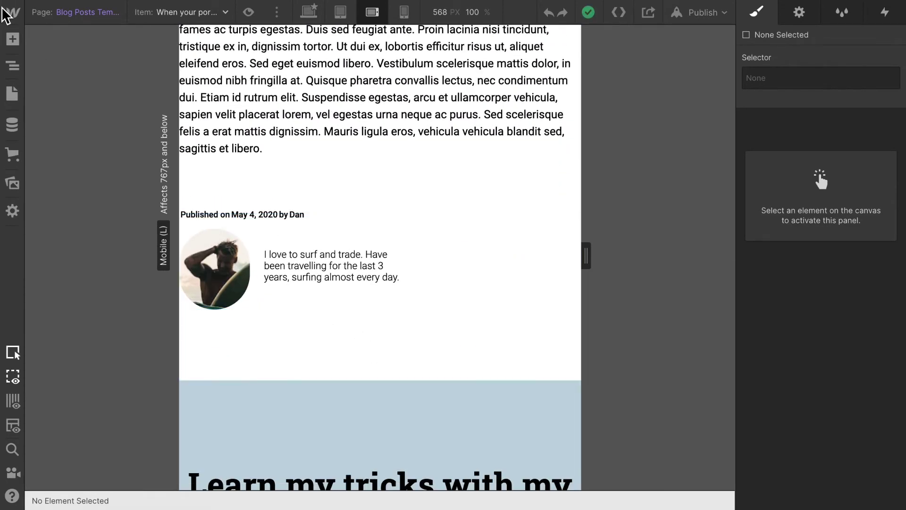
{"action": "left_click", "coordinate": [11, 69]}
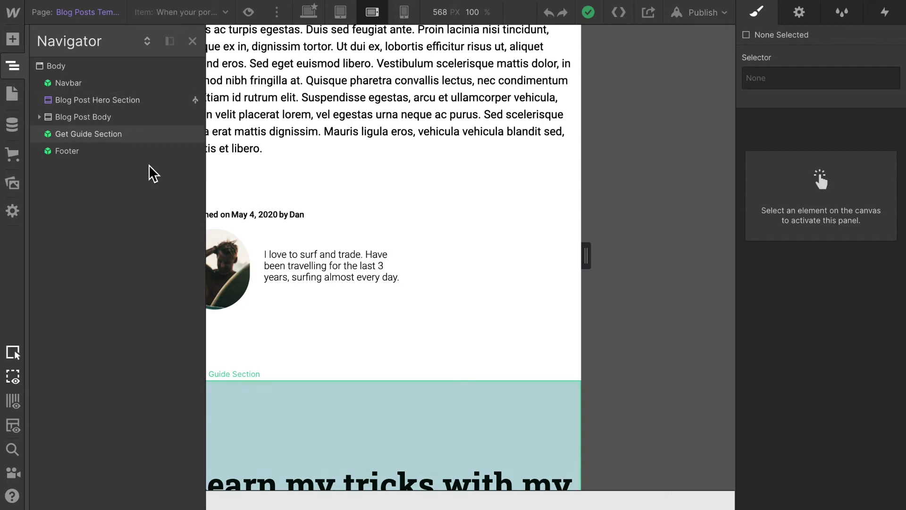
{"action": "left_click", "coordinate": [40, 117]}
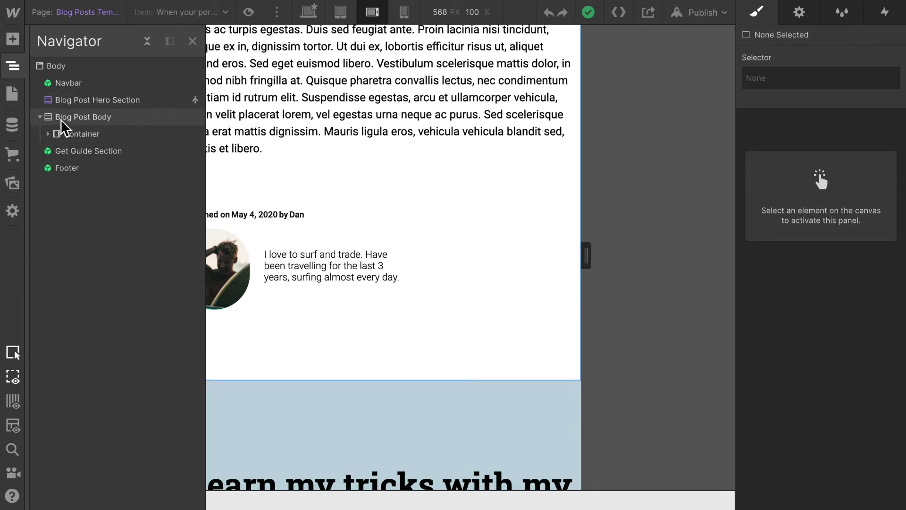
Apply the 10 px padding preset to Blog Post Body's left and right sides at 568 px
{"action": "left_click", "coordinate": [62, 118]}
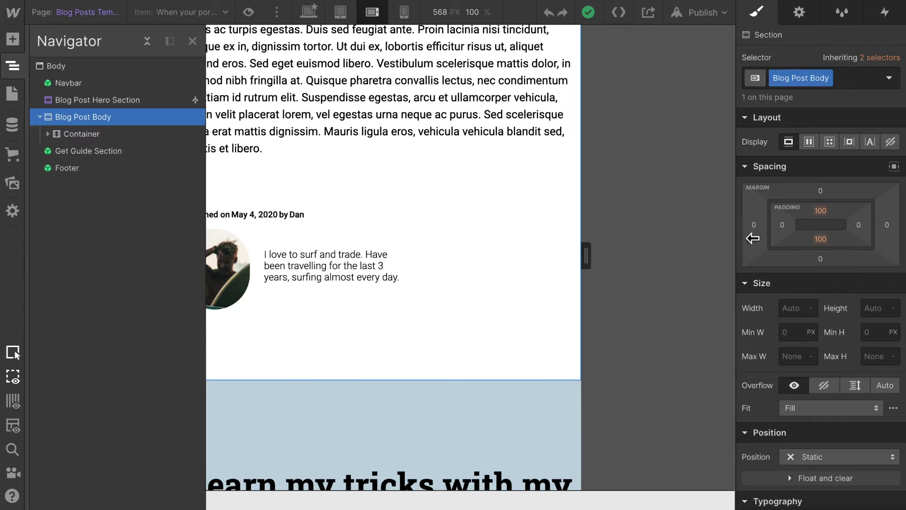
{"action": "left_click", "coordinate": [782, 226]}
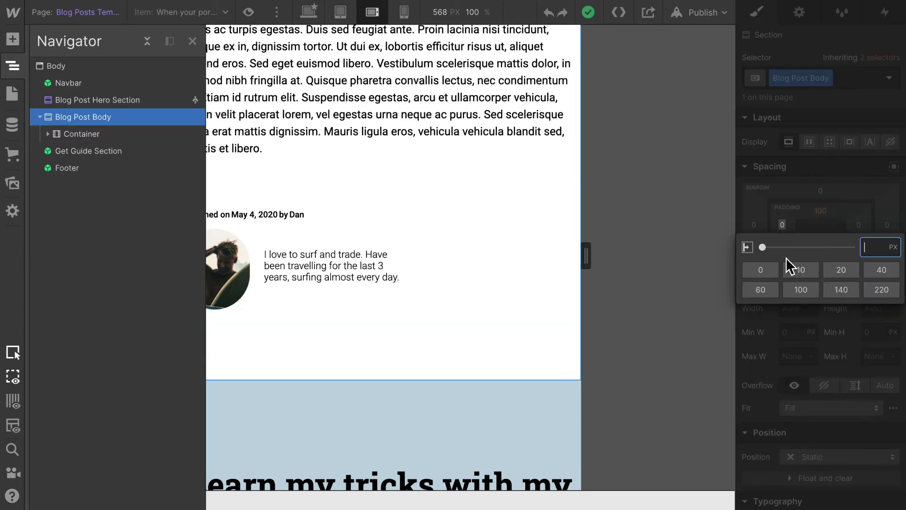
{"action": "left_click", "coordinate": [807, 274]}
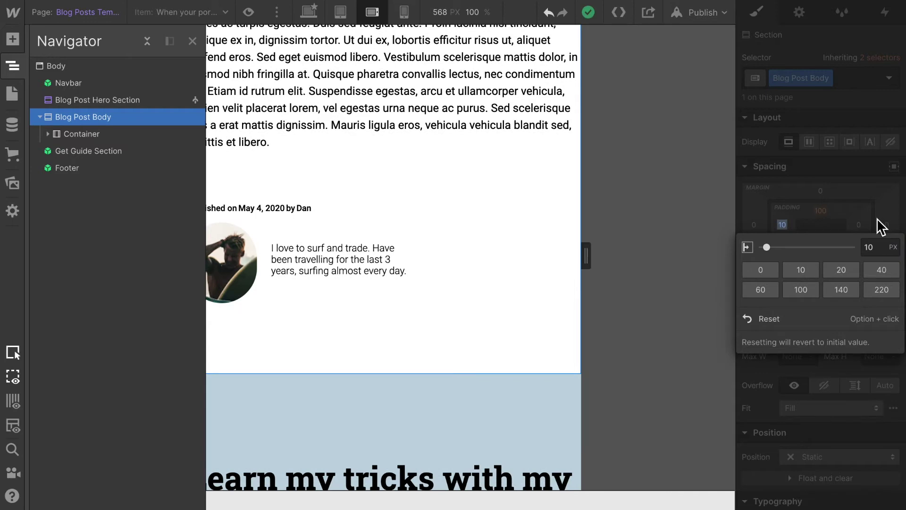
{"action": "left_click", "coordinate": [862, 225]}
{"action": "left_click", "coordinate": [811, 269]}
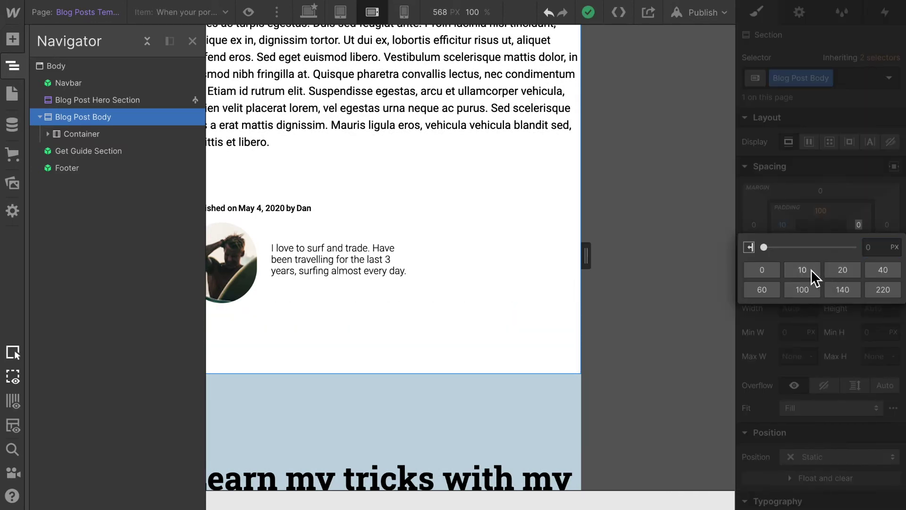
{"action": "left_click", "coordinate": [526, 216]}
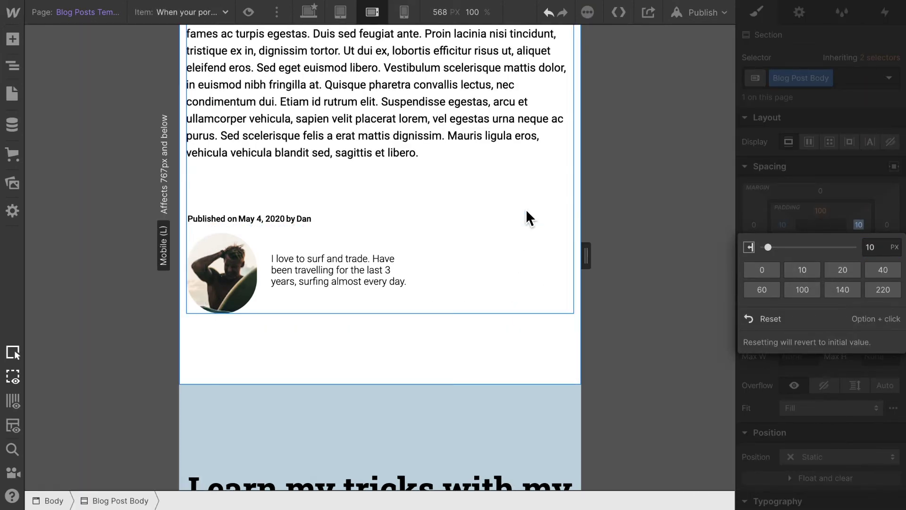
{"action": "left_click", "coordinate": [475, 299]}
{"action": "scroll", "coordinate": [475, 299], "scroll_direction": "up", "scroll_amount": 5}
{"action": "scroll", "coordinate": [475, 299], "scroll_direction": "up", "scroll_amount": 15}
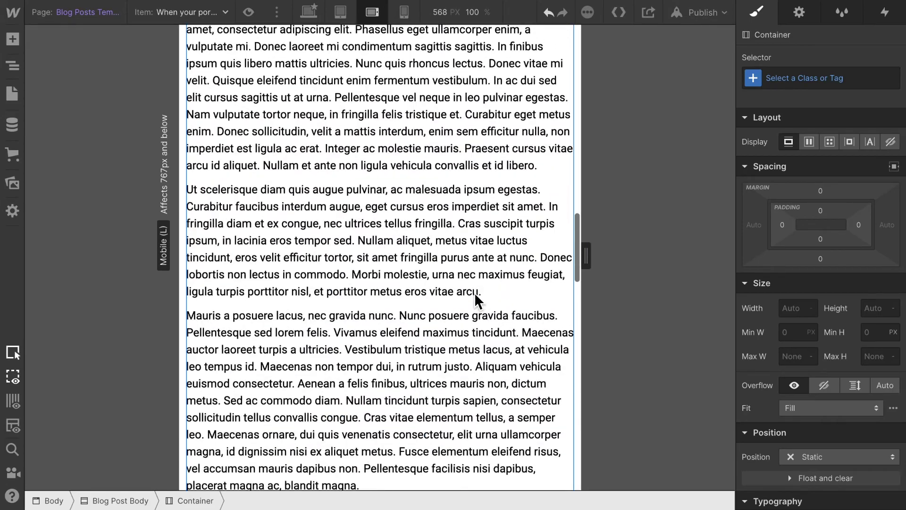
{"action": "scroll", "coordinate": [475, 299], "scroll_direction": "up", "scroll_amount": 15}
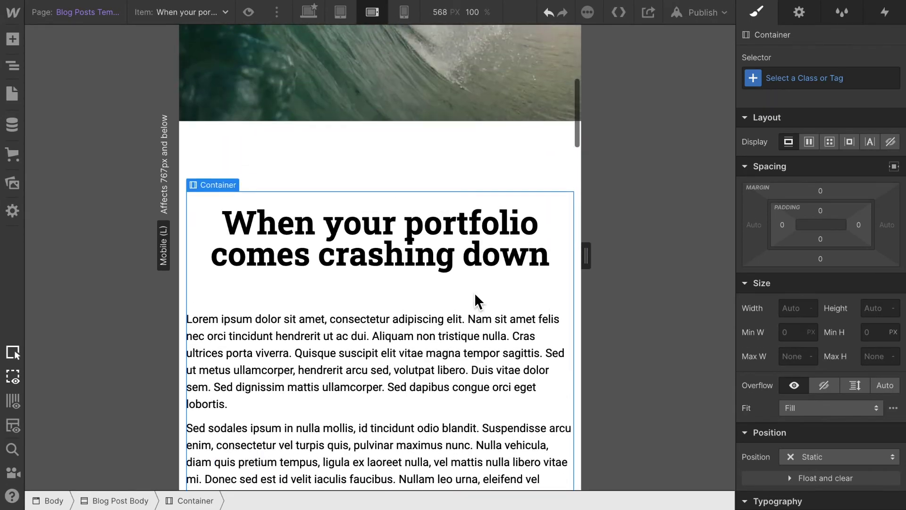
{"action": "scroll", "coordinate": [468, 334], "scroll_direction": "down", "scroll_amount": 20}
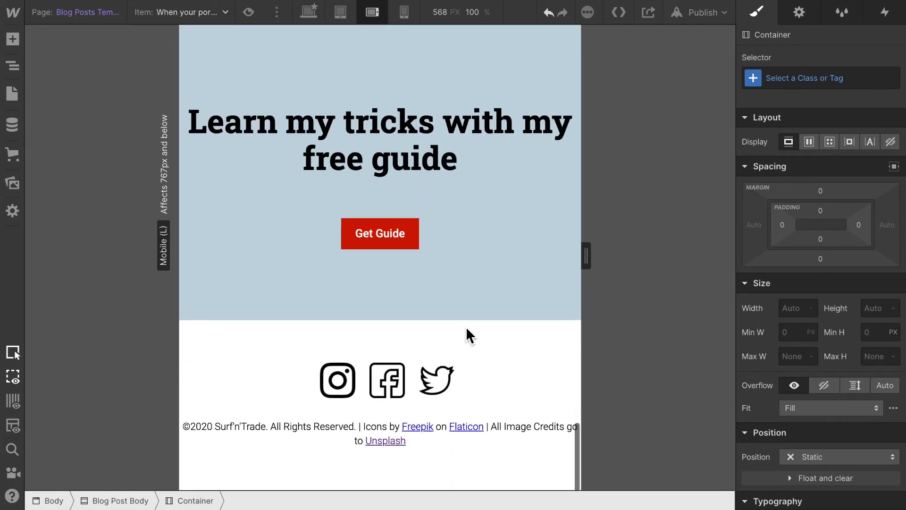
{"action": "scroll", "coordinate": [465, 334], "scroll_direction": "up", "scroll_amount": 20}
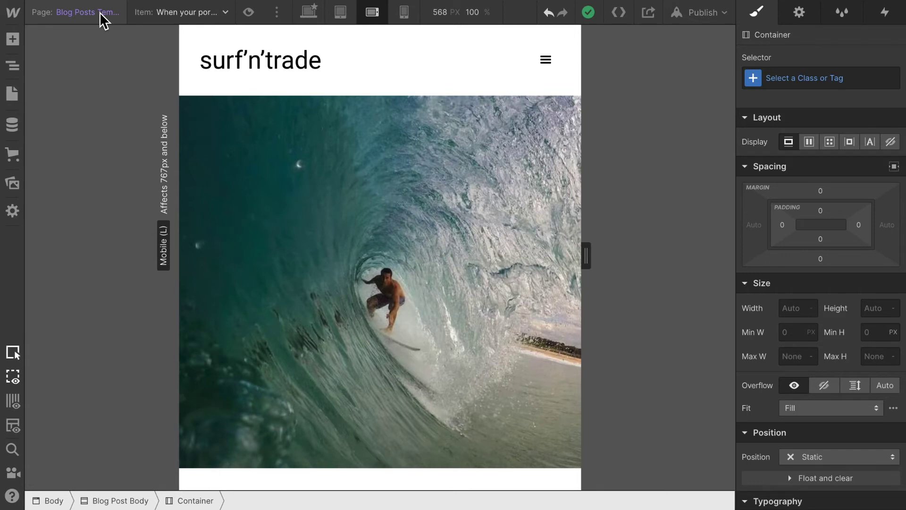
{"action": "left_click", "coordinate": [103, 18]}
Switch the canvas to the Home page and publish the site to surfntrade.webflow.io
{"action": "left_click", "coordinate": [85, 124]}
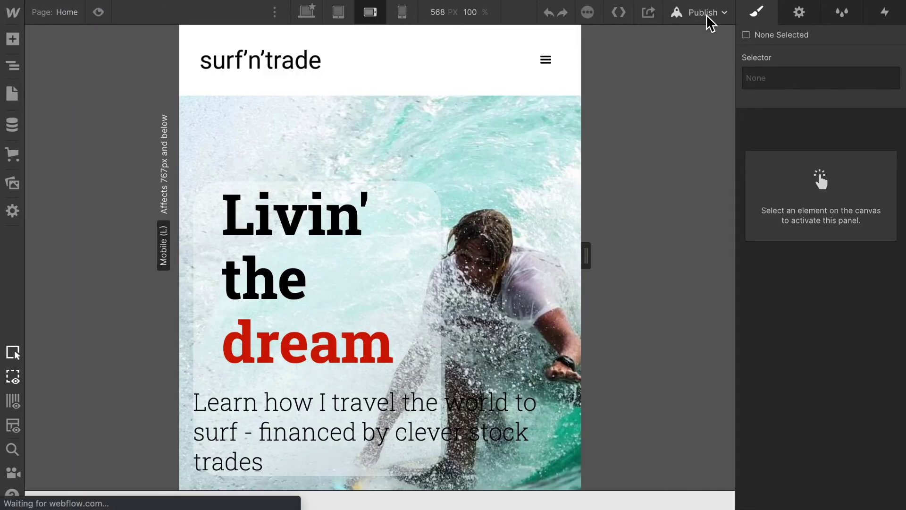
{"action": "left_click", "coordinate": [707, 21]}
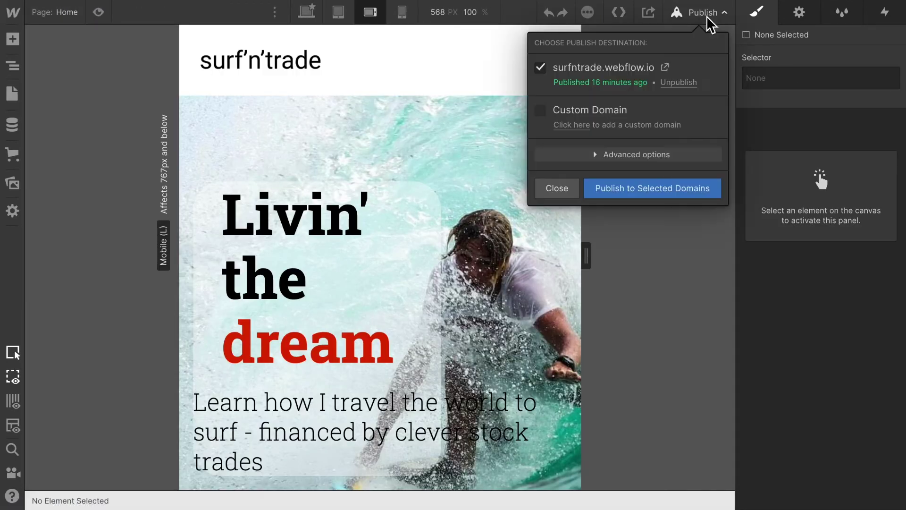
{"action": "left_click", "coordinate": [678, 194]}
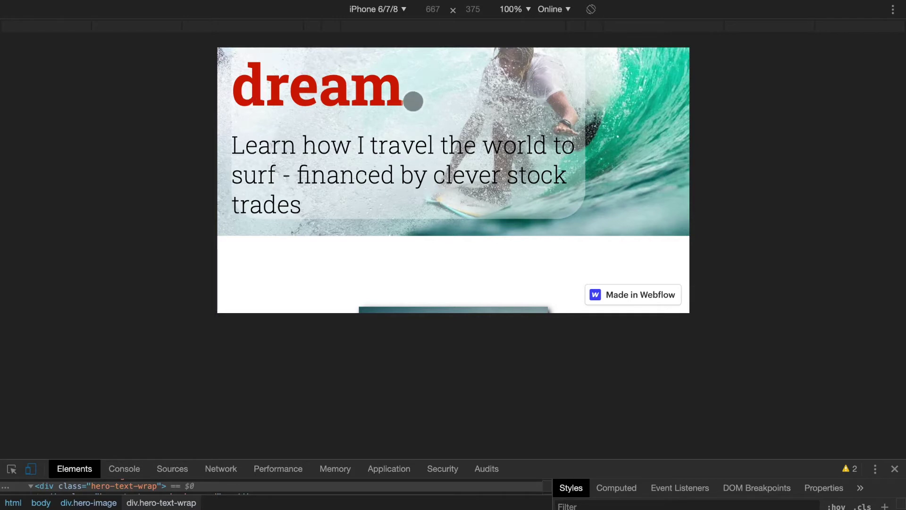
{"action": "left_click", "coordinate": [61, 2]}
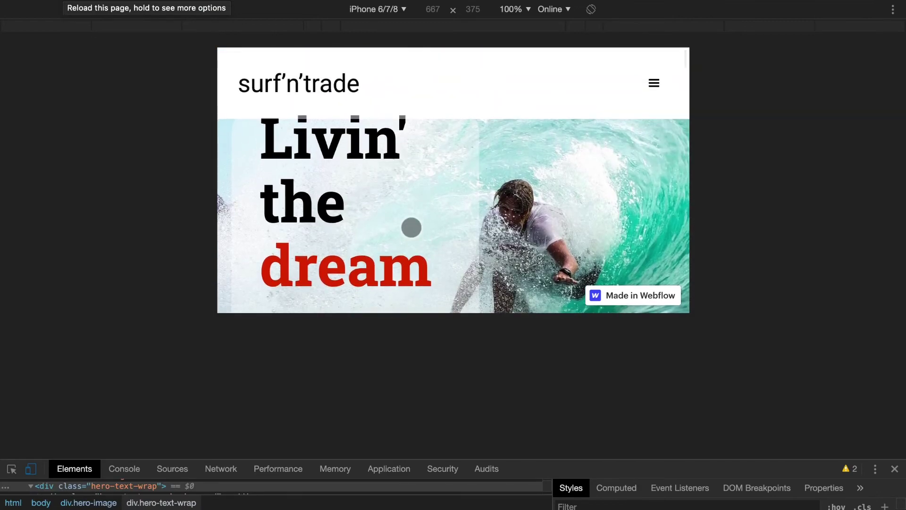
{"action": "left_click", "coordinate": [64, 2]}
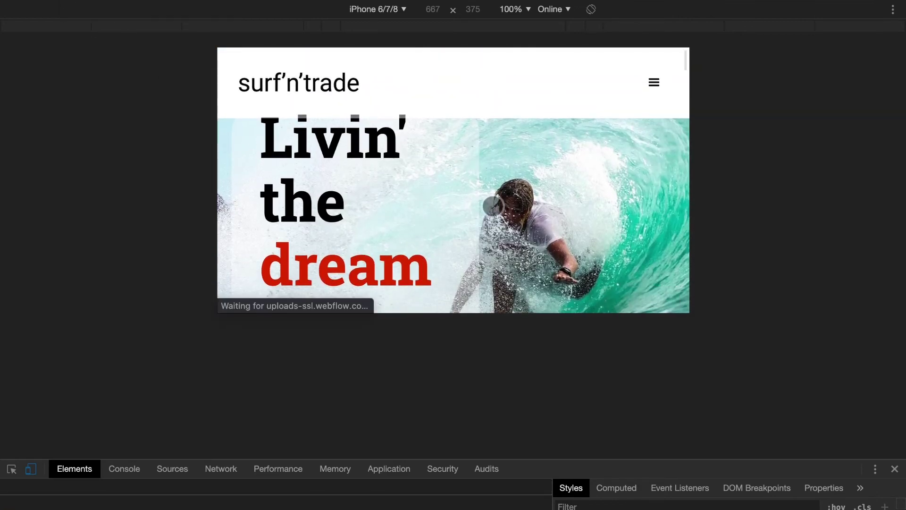
{"action": "left_click", "coordinate": [32, 468]}
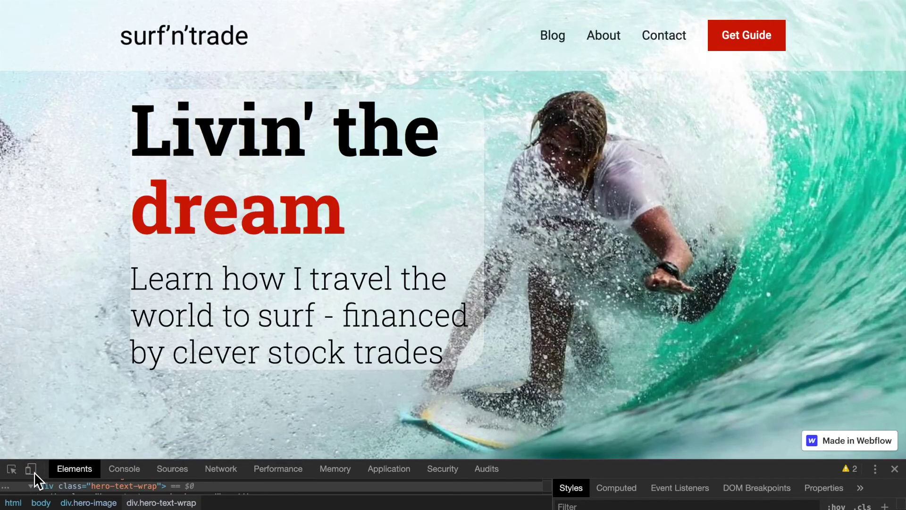
{"action": "left_click", "coordinate": [31, 468]}
Review the home page top to bottom in iPhone view, then expand the mobile navigation menu
{"action": "scroll", "coordinate": [511, 218], "scroll_direction": "down", "scroll_amount": 4}
{"action": "scroll", "coordinate": [471, 217], "scroll_direction": "up", "scroll_amount": 2}
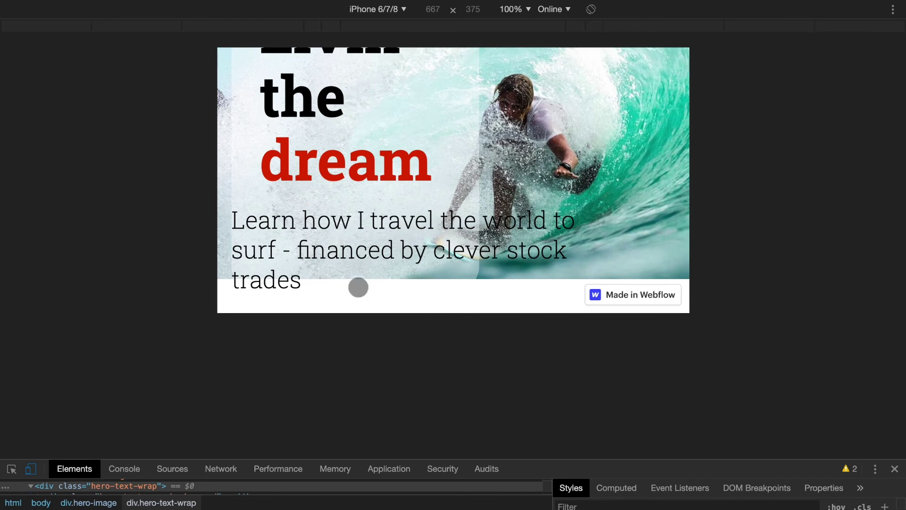
{"action": "scroll", "coordinate": [405, 259], "scroll_direction": "down", "scroll_amount": 8}
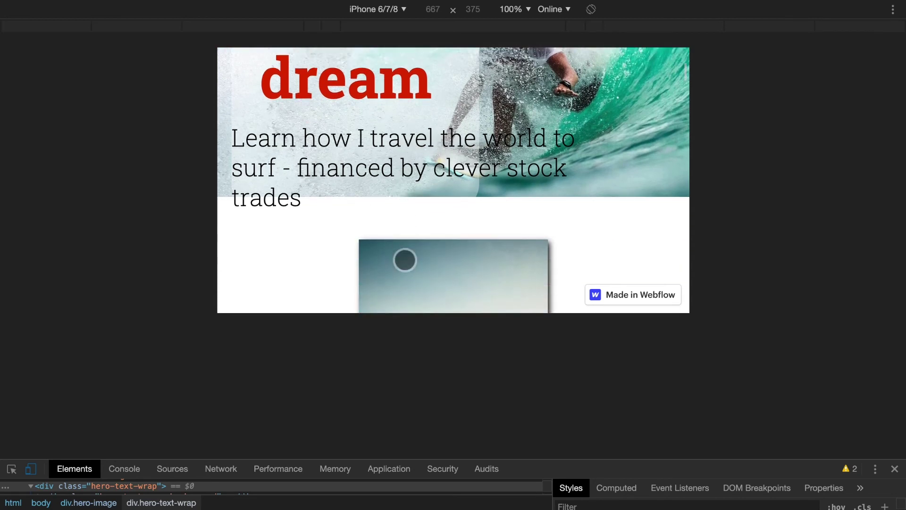
{"action": "scroll", "coordinate": [404, 259], "scroll_direction": "down", "scroll_amount": 10}
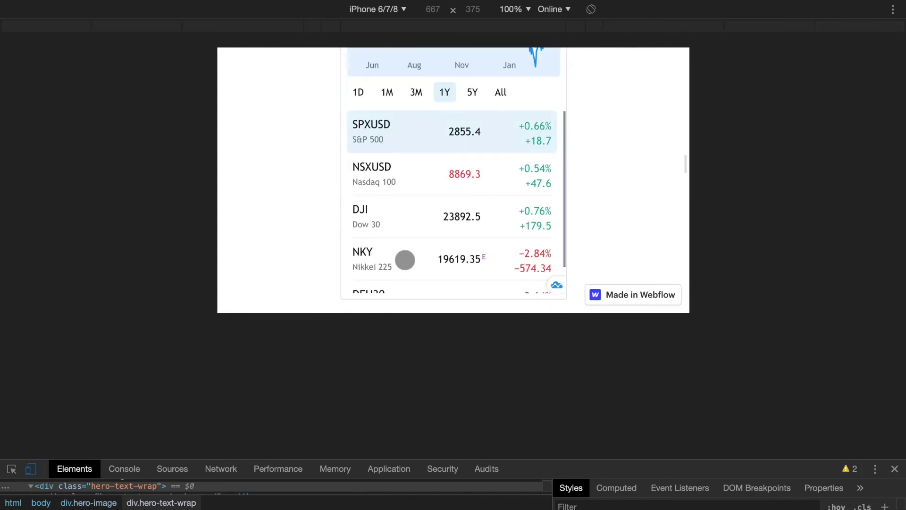
{"action": "scroll", "coordinate": [278, 204], "scroll_direction": "down", "scroll_amount": 15}
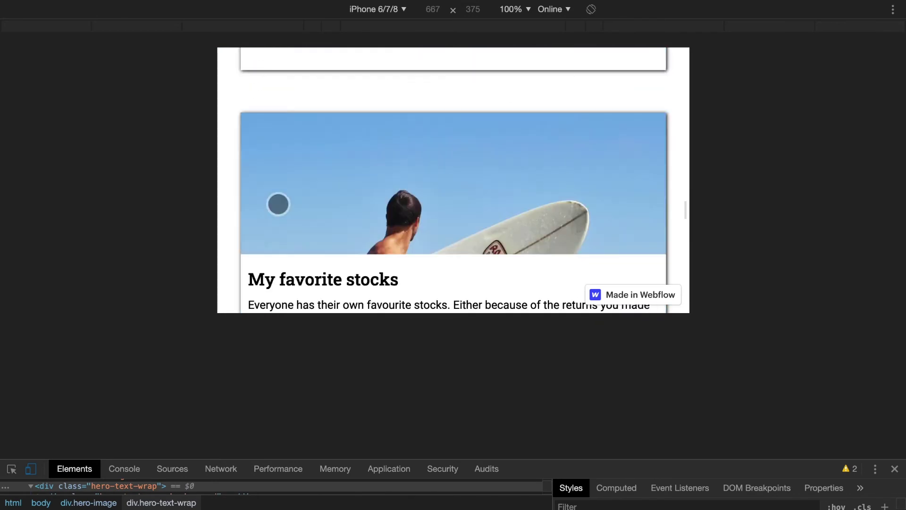
{"action": "scroll", "coordinate": [278, 203], "scroll_direction": "down", "scroll_amount": 3}
{"action": "scroll", "coordinate": [278, 204], "scroll_direction": "up", "scroll_amount": 20}
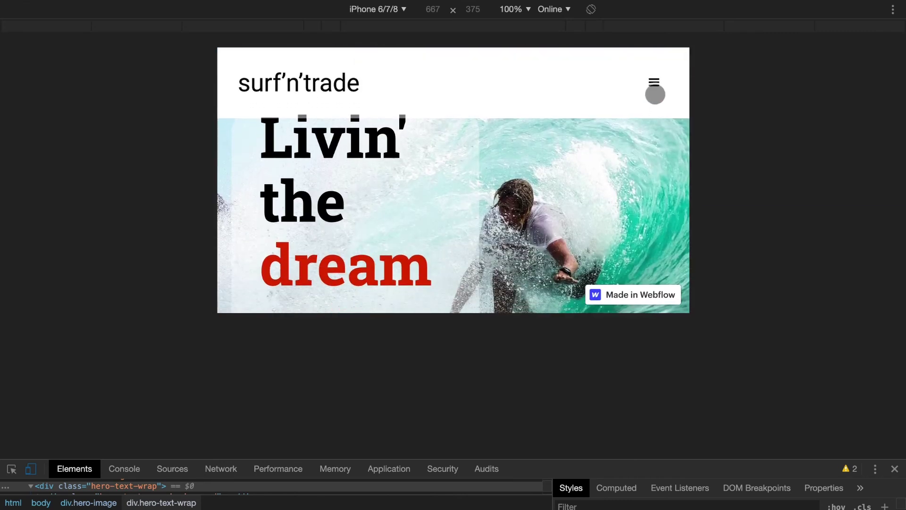
{"action": "left_click", "coordinate": [653, 87]}
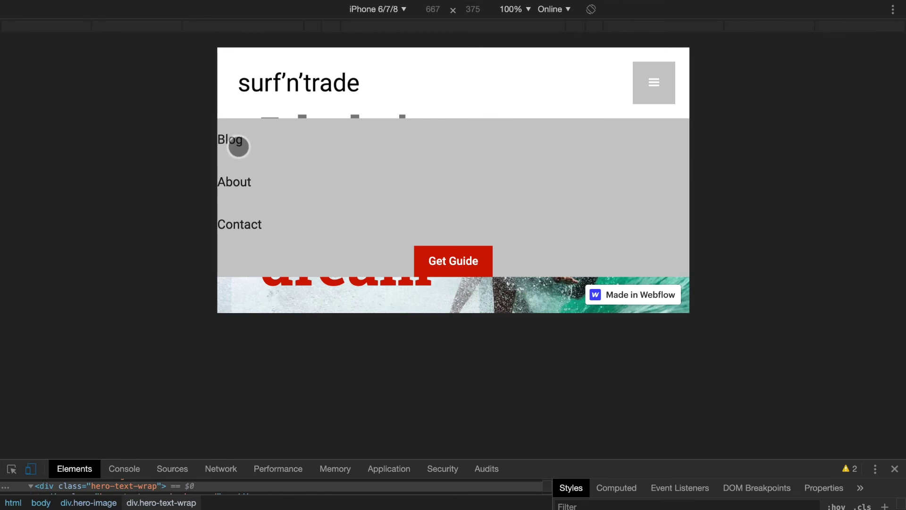
Open the Blog page from the mobile menu and scroll through it
{"action": "left_click", "coordinate": [255, 176]}
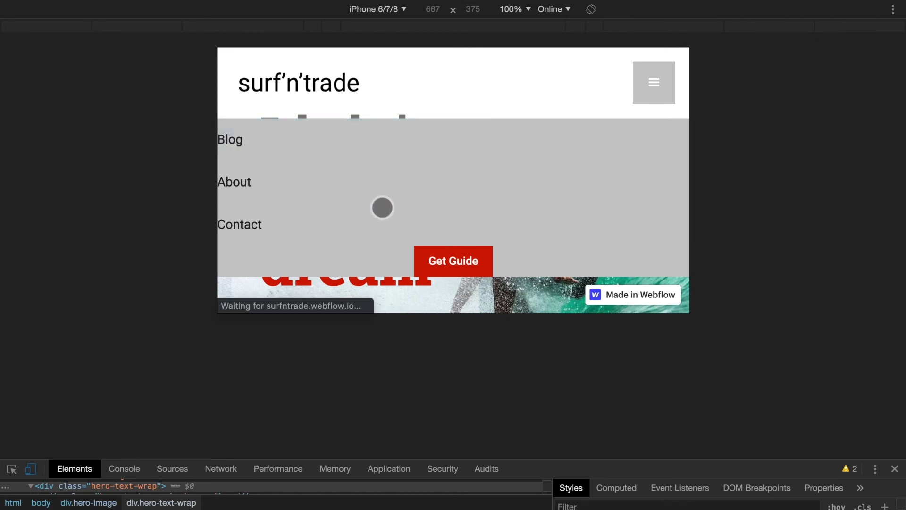
{"action": "scroll", "coordinate": [534, 235], "scroll_direction": "down", "scroll_amount": 10}
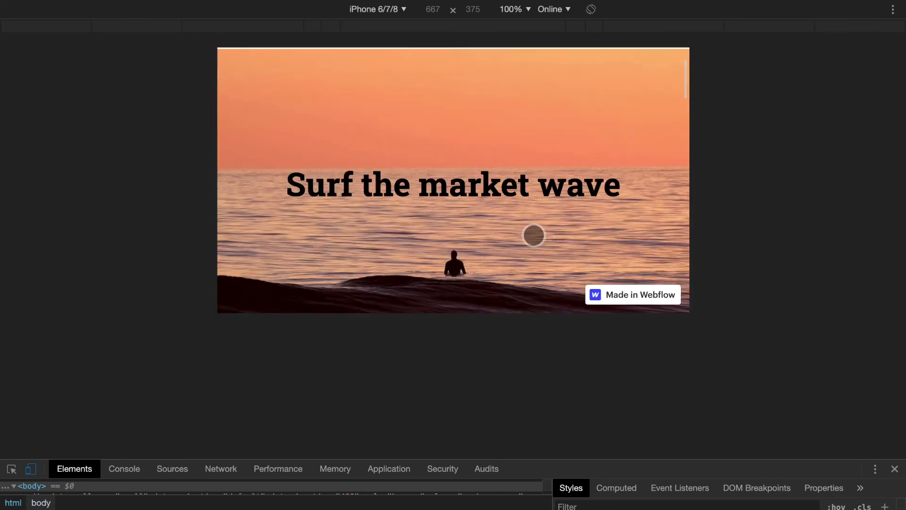
{"action": "scroll", "coordinate": [534, 234], "scroll_direction": "down", "scroll_amount": 15}
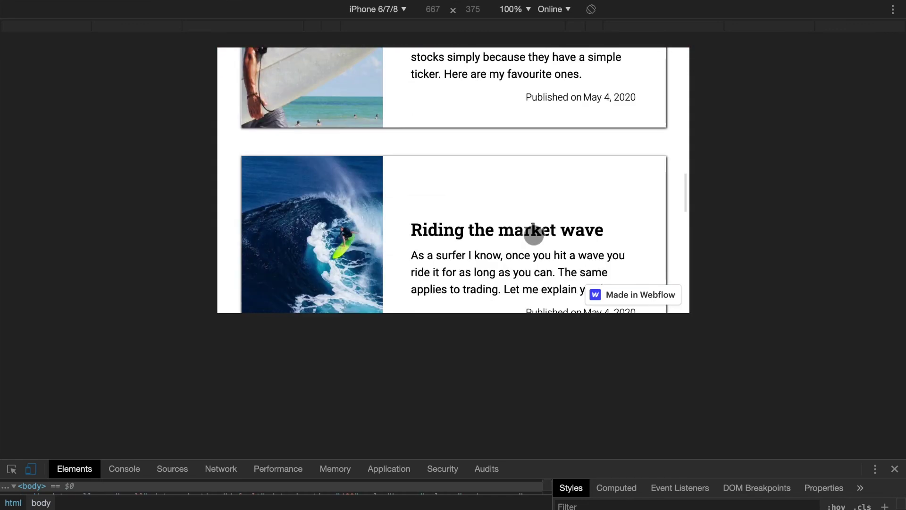
{"action": "scroll", "coordinate": [534, 235], "scroll_direction": "up", "scroll_amount": 20}
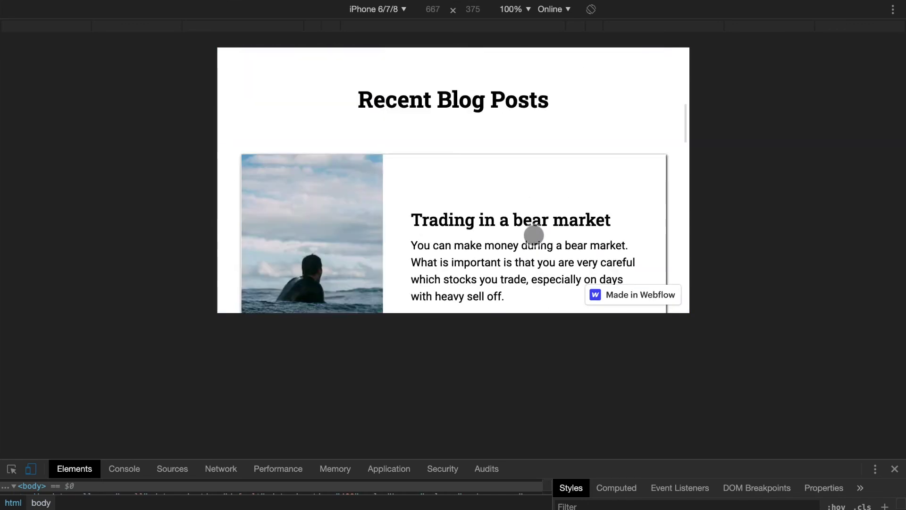
Navigate to the About page via the hamburger menu and scroll down it
{"action": "left_click", "coordinate": [661, 94]}
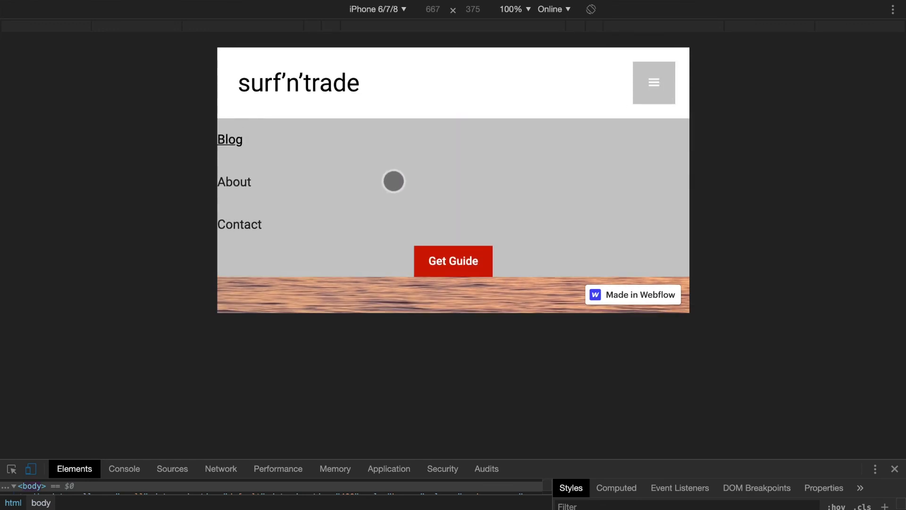
{"action": "left_click", "coordinate": [450, 226]}
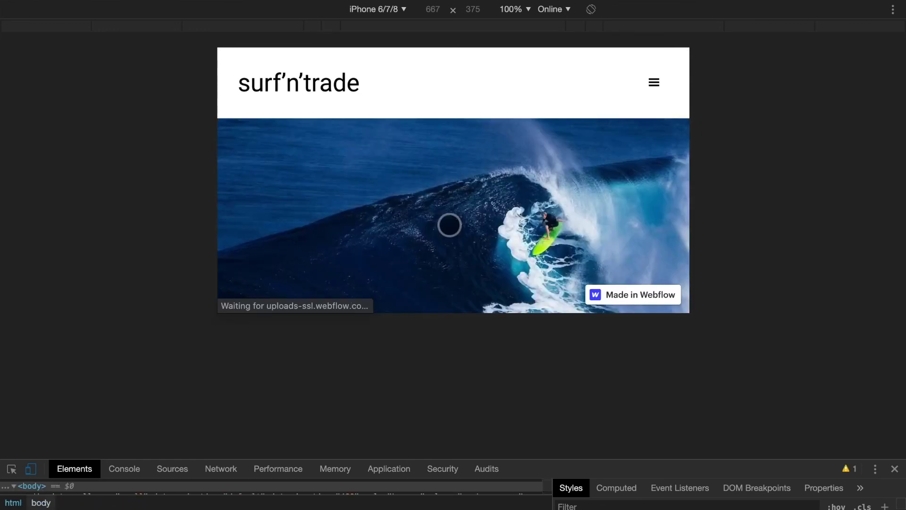
{"action": "scroll", "coordinate": [449, 225], "scroll_direction": "down", "scroll_amount": 5}
{"action": "scroll", "coordinate": [449, 225], "scroll_direction": "down", "scroll_amount": 15}
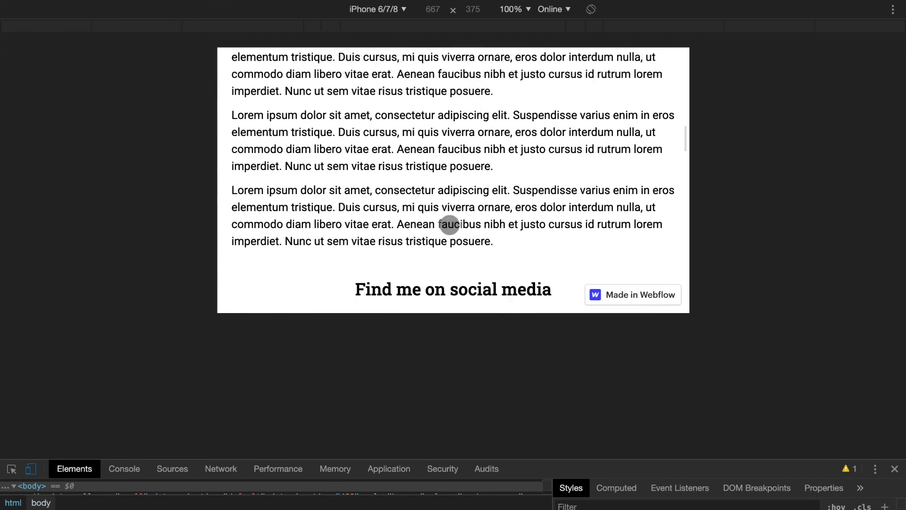
{"action": "scroll", "coordinate": [450, 225], "scroll_direction": "down", "scroll_amount": 15}
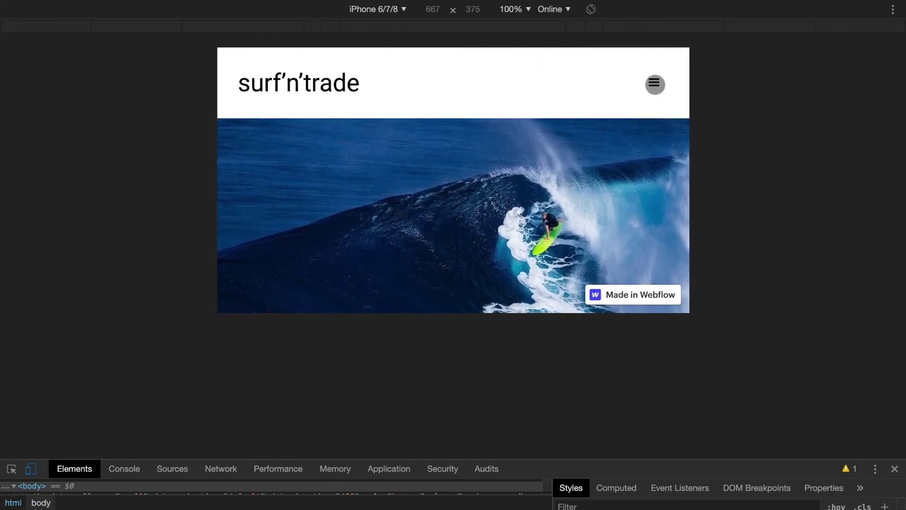
Navigate to the Contact page via the hamburger menu and scroll down it
{"action": "left_click", "coordinate": [654, 83]}
{"action": "left_click", "coordinate": [260, 229]}
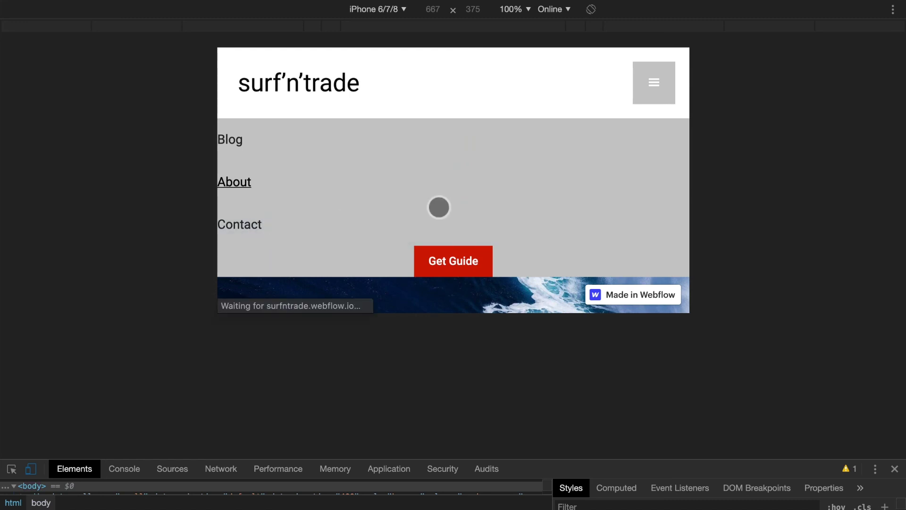
{"action": "scroll", "coordinate": [439, 206], "scroll_direction": "down", "scroll_amount": 5}
{"action": "scroll", "coordinate": [438, 206], "scroll_direction": "down", "scroll_amount": 15}
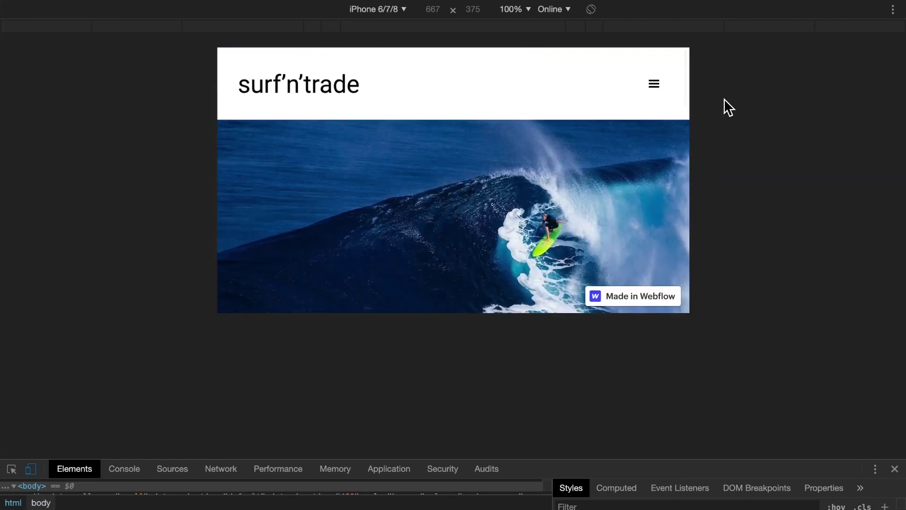
Navigate to the Get Guide page via the hamburger menu and scroll through it
{"action": "left_click", "coordinate": [656, 83]}
{"action": "left_click", "coordinate": [447, 278]}
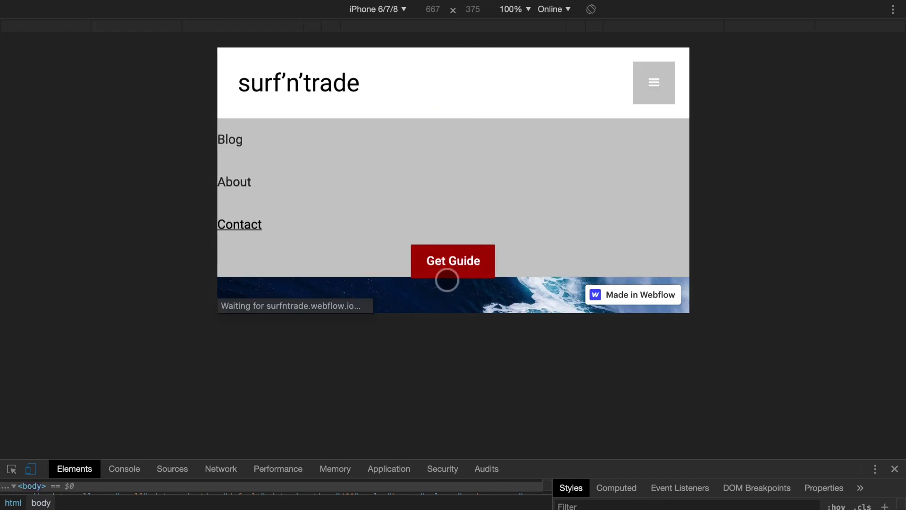
{"action": "scroll", "coordinate": [472, 273], "scroll_direction": "down", "scroll_amount": 12}
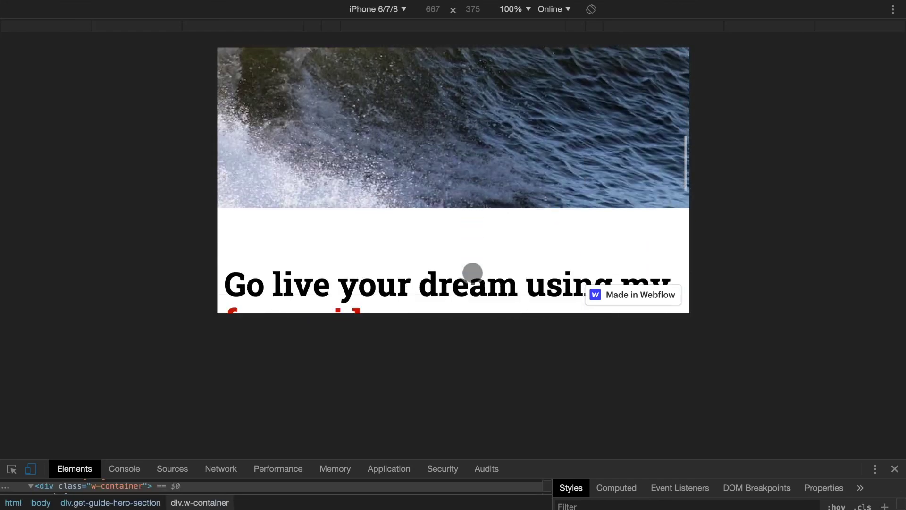
{"action": "scroll", "coordinate": [471, 272], "scroll_direction": "up", "scroll_amount": 12}
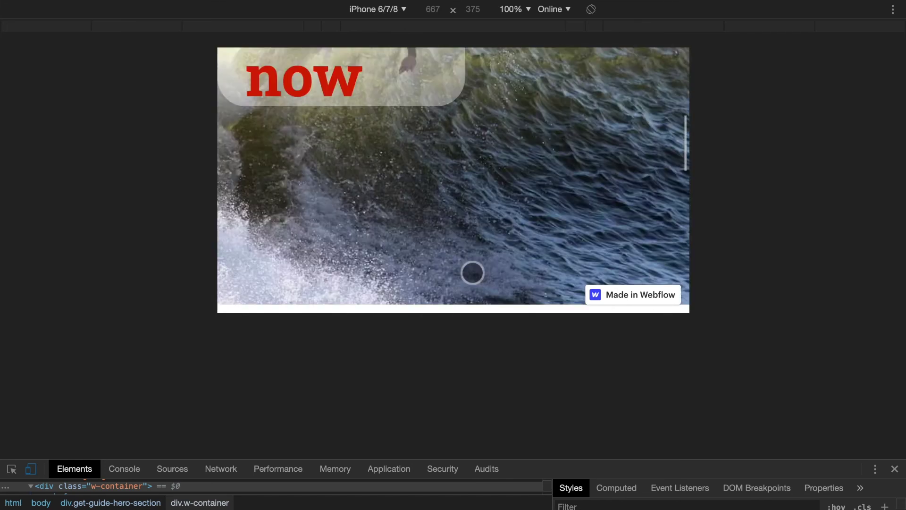
Return to the Home page with the 'Livin' the dream' hero via the logo
{"action": "left_click", "coordinate": [660, 87]}
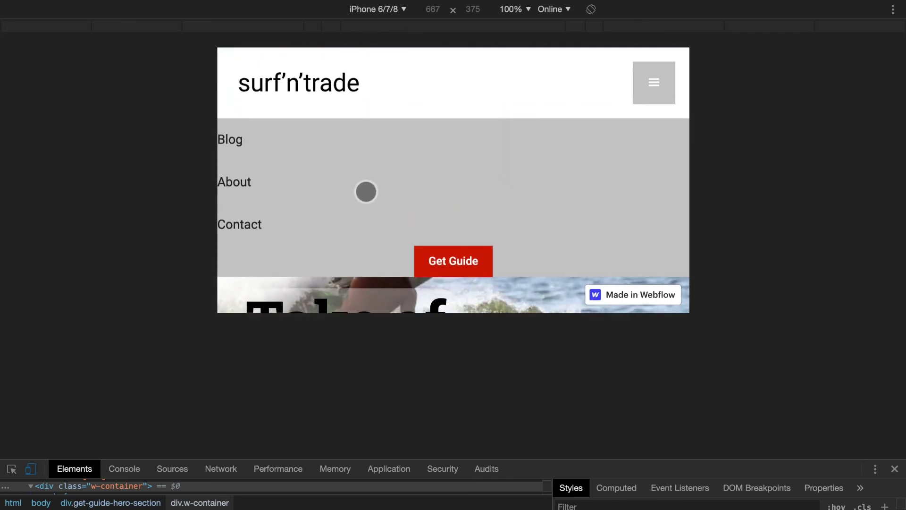
{"action": "left_click", "coordinate": [275, 104]}
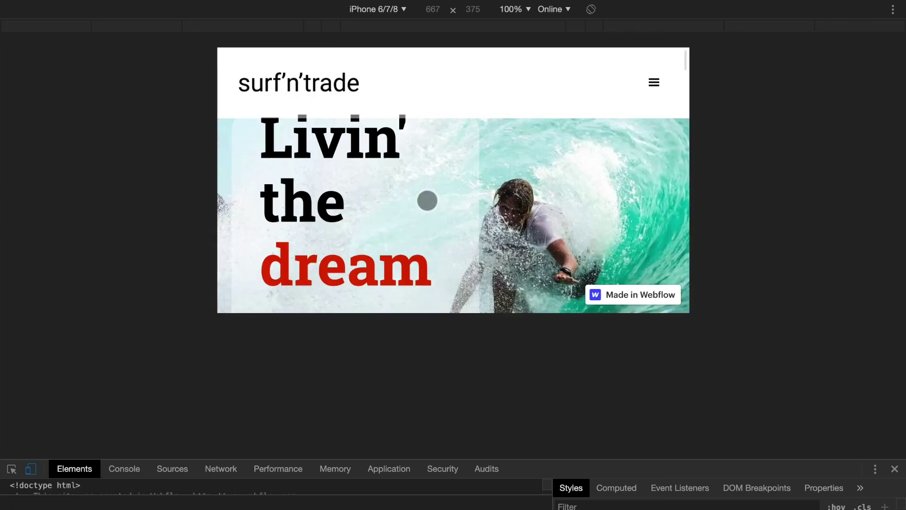
{"action": "scroll", "coordinate": [459, 241], "scroll_direction": "down", "scroll_amount": 4}
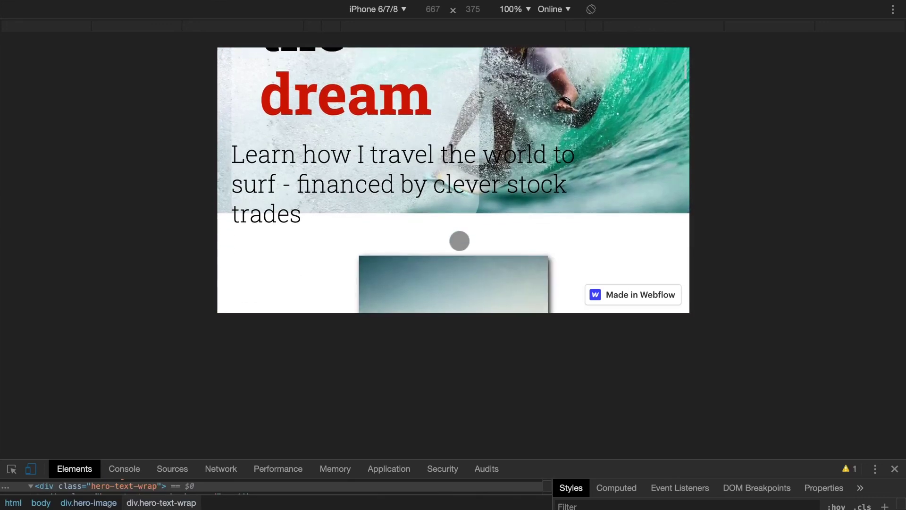